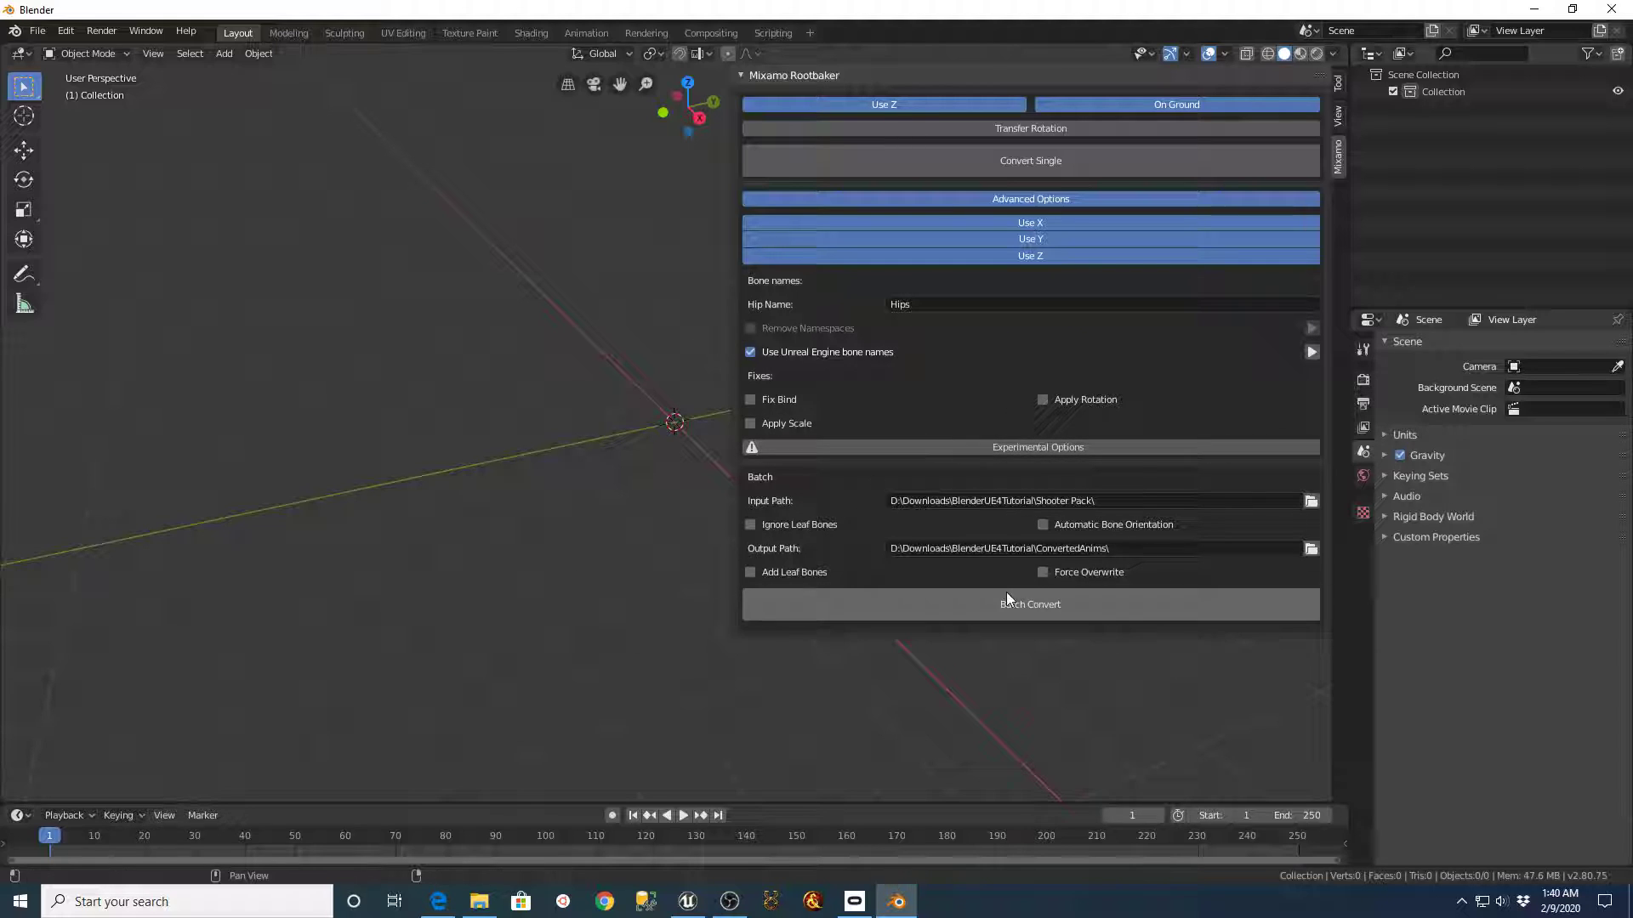
- Drag run backwards.fbx from the ConvertedAnims folder into the Mixamo Animations folder
{"action": "left_click", "coordinate": [687, 901]}
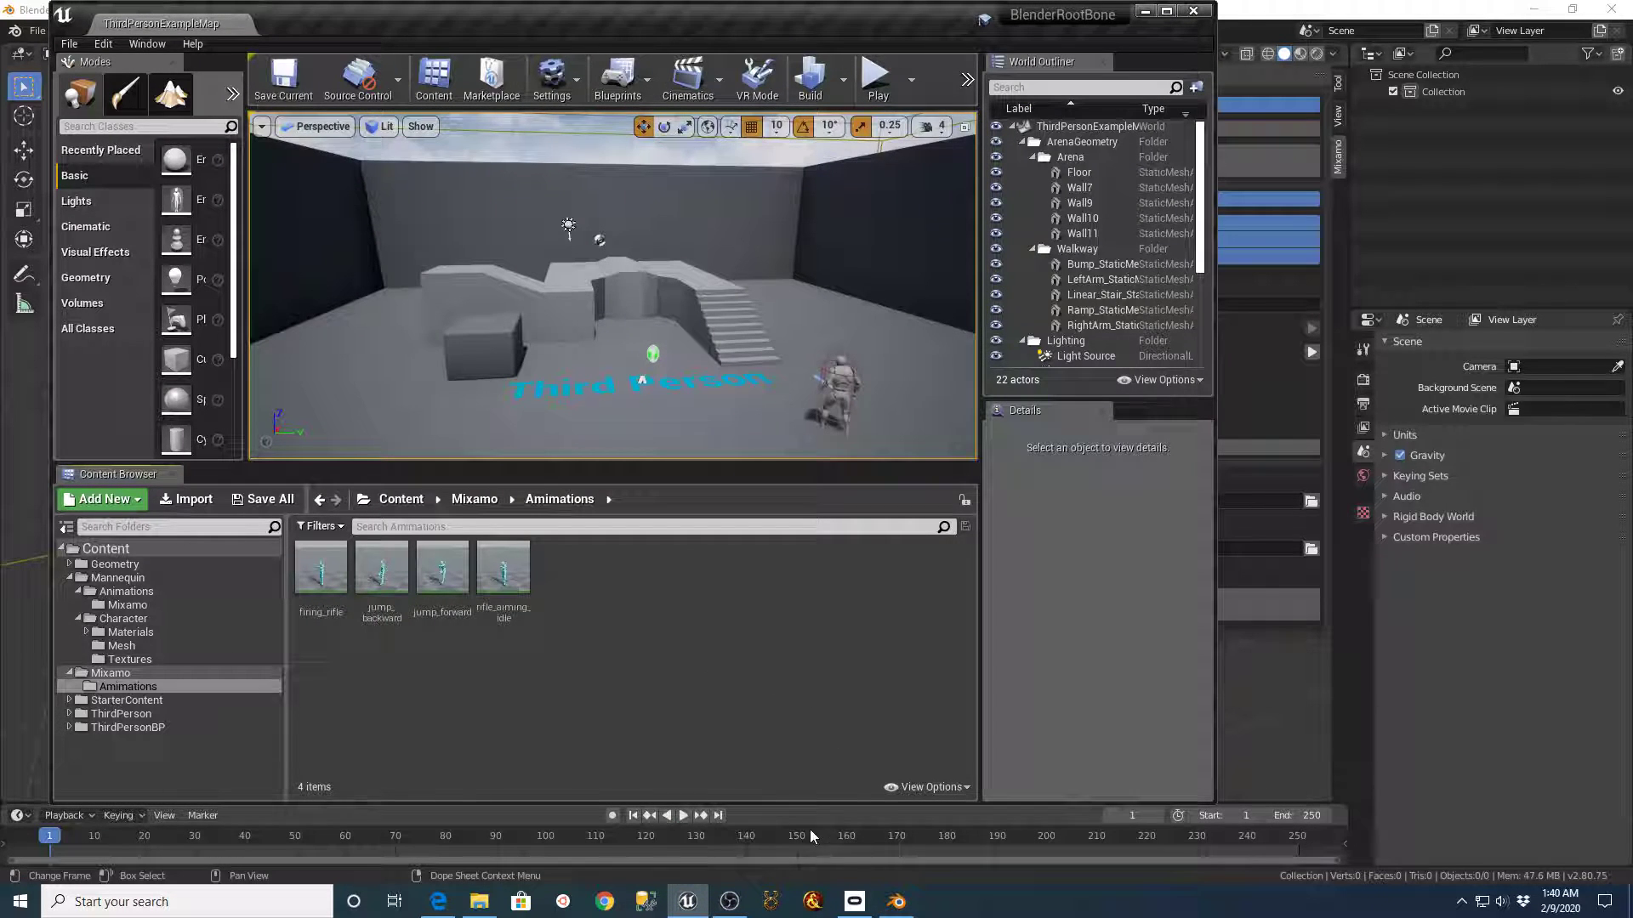
{"action": "left_click", "coordinate": [480, 903]}
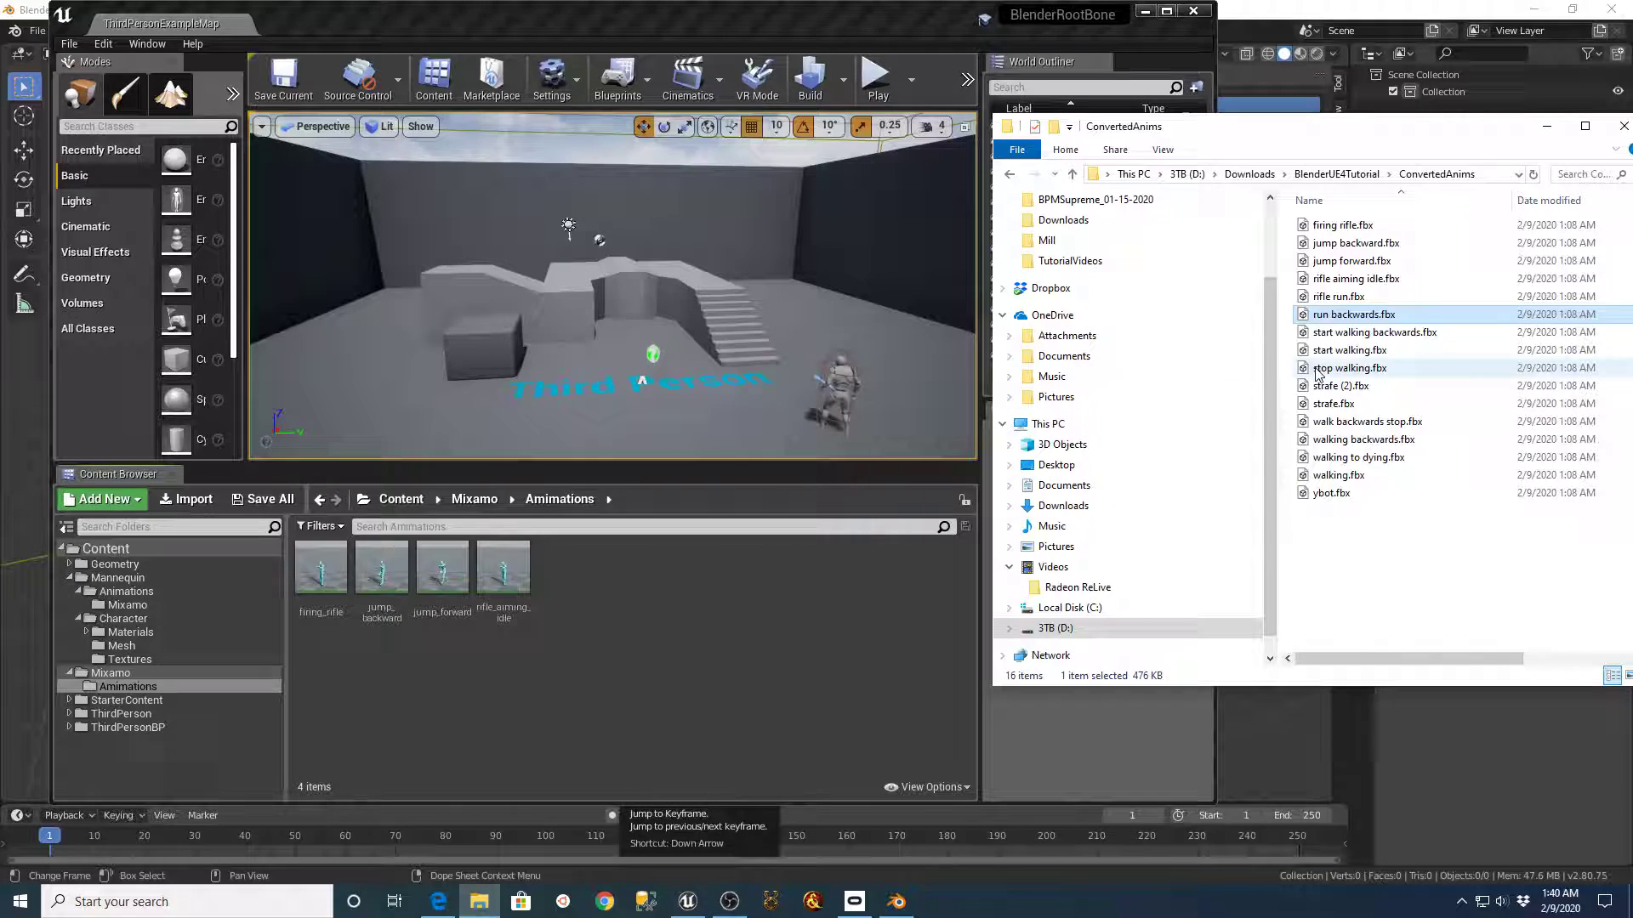
{"action": "left_click_drag", "start_coordinate": [1342, 316], "coordinate": [658, 625]}
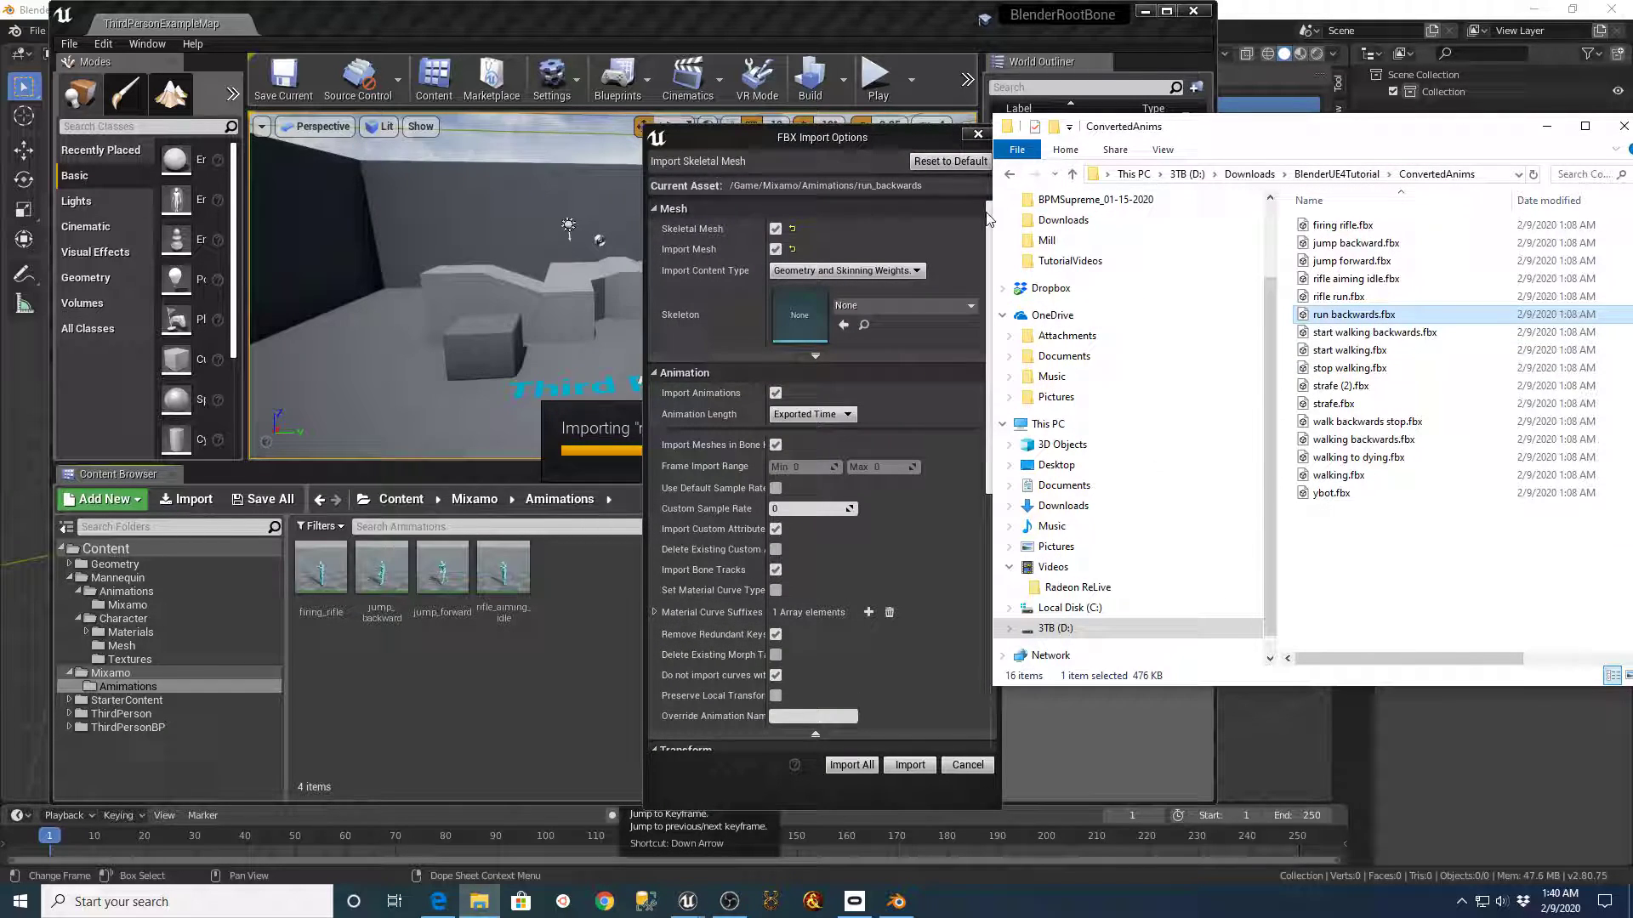
- Import only the animation, without the mesh, using ybot_Skeleton
{"action": "left_click", "coordinate": [878, 153]}
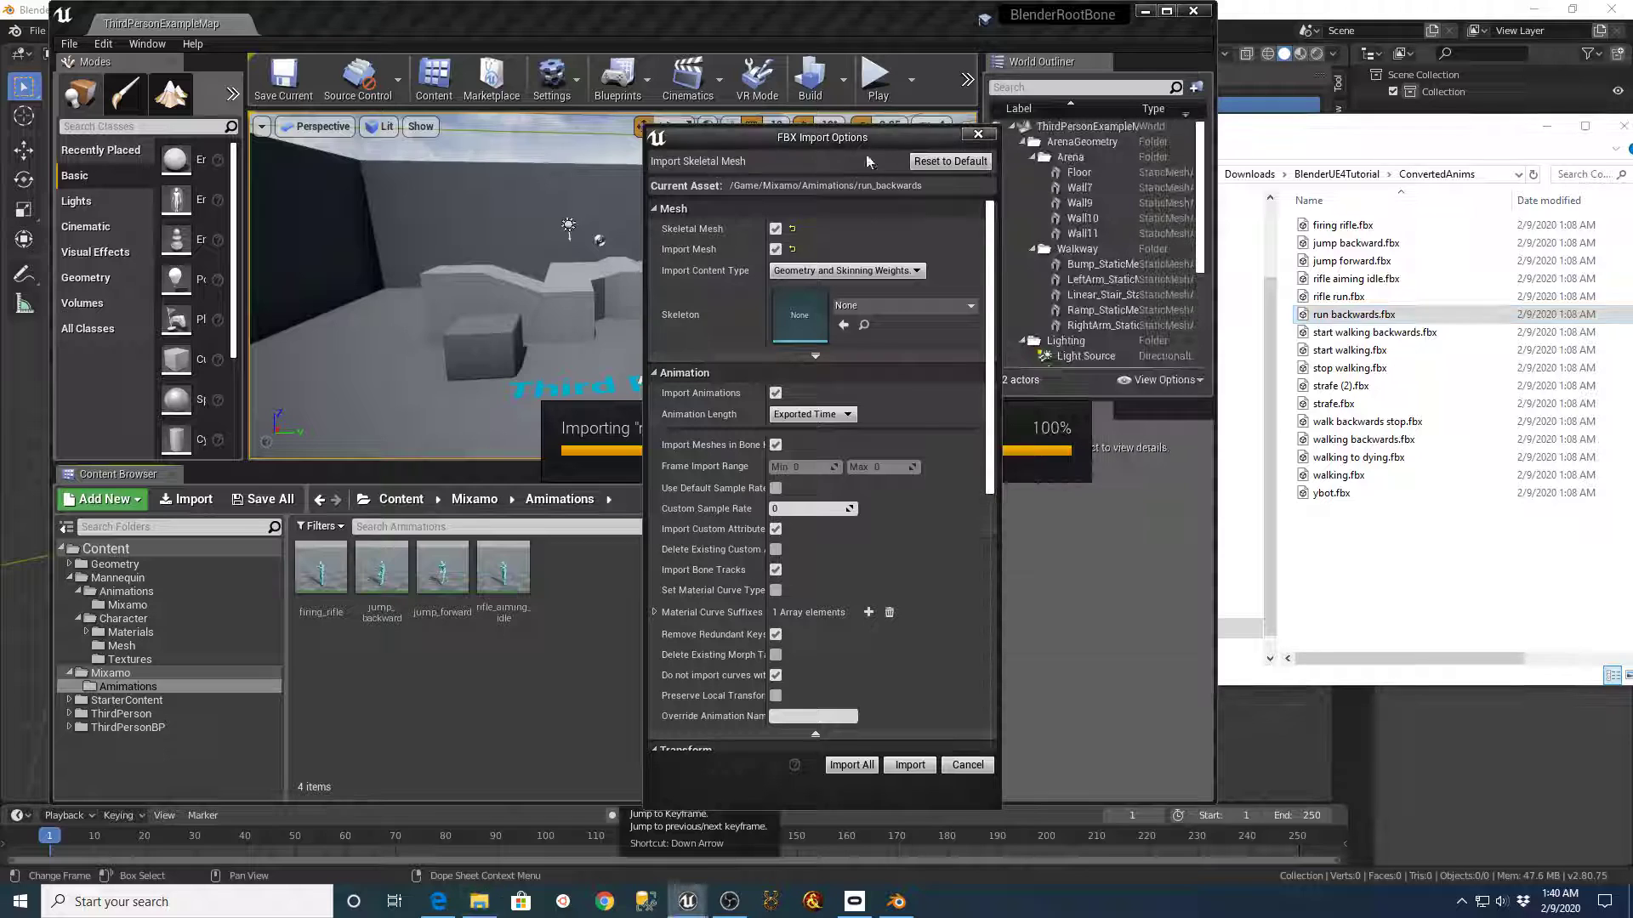
{"action": "left_click", "coordinate": [775, 249]}
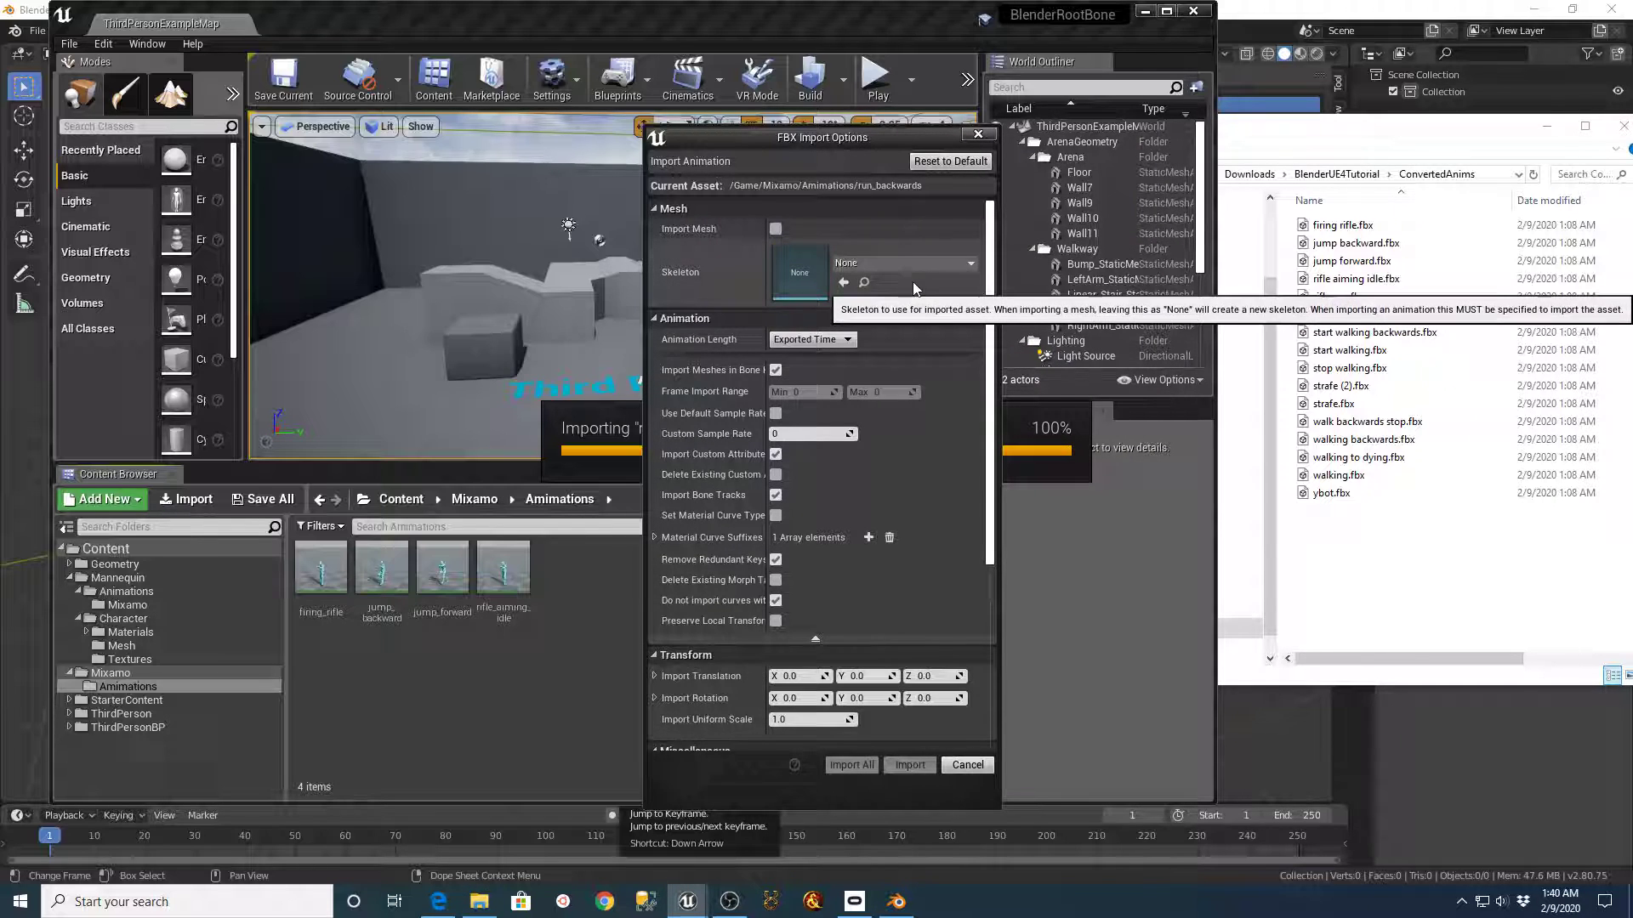
{"action": "left_click", "coordinate": [902, 263]}
{"action": "left_click", "coordinate": [875, 417]}
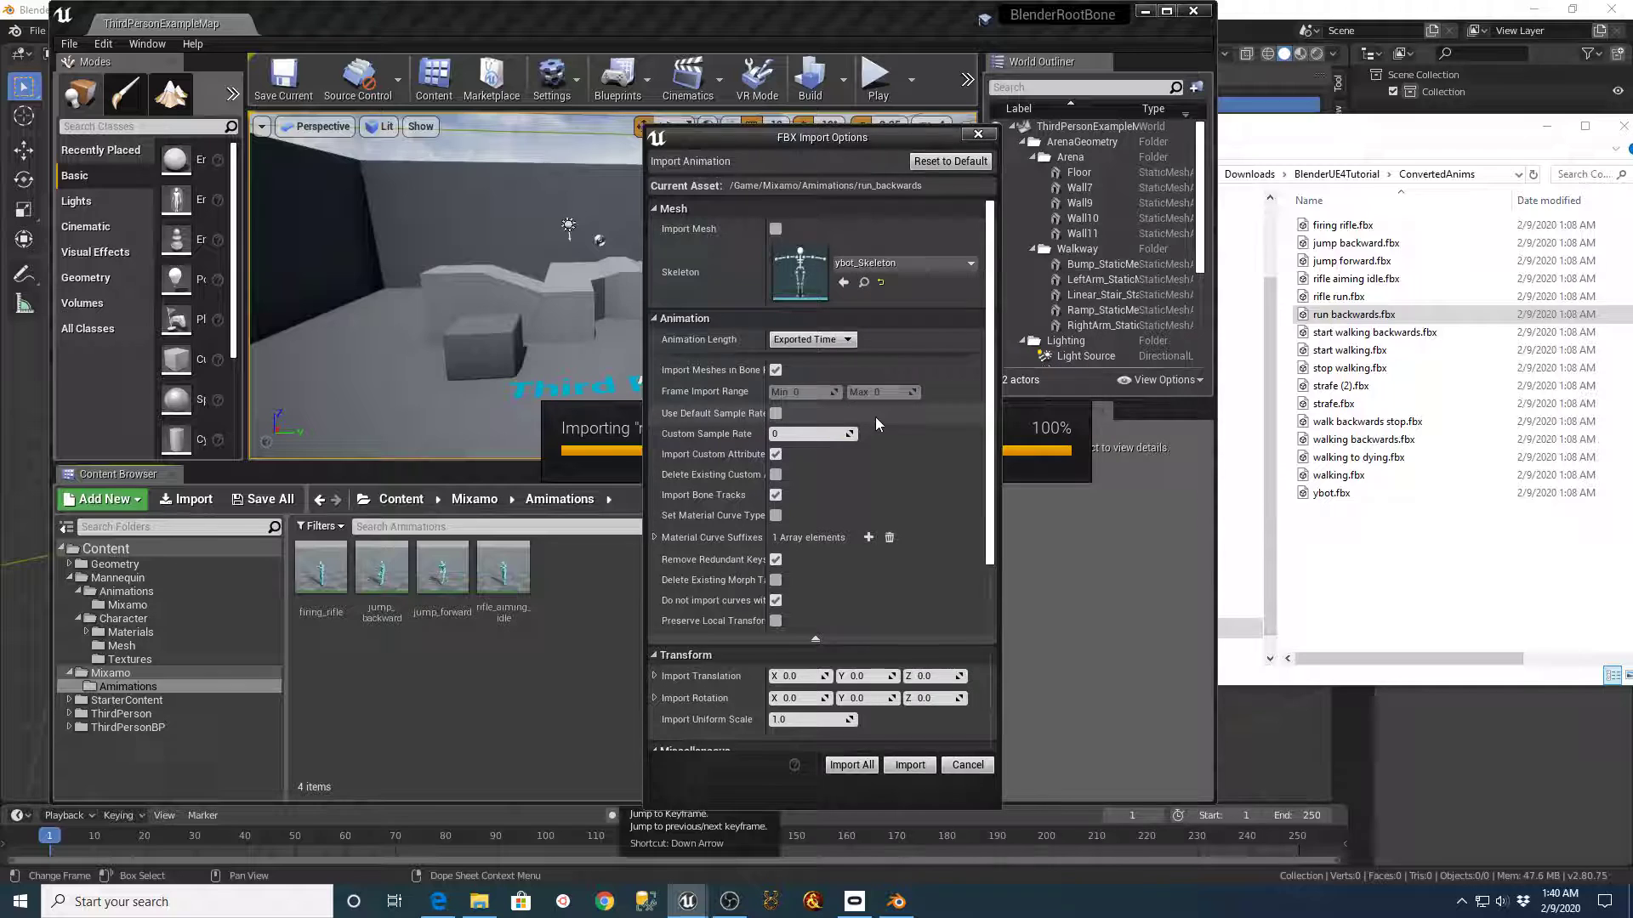
{"action": "scroll", "coordinate": [903, 613], "scroll_direction": "down", "scroll_amount": 1}
{"action": "scroll", "coordinate": [905, 610], "scroll_direction": "down", "scroll_amount": 4}
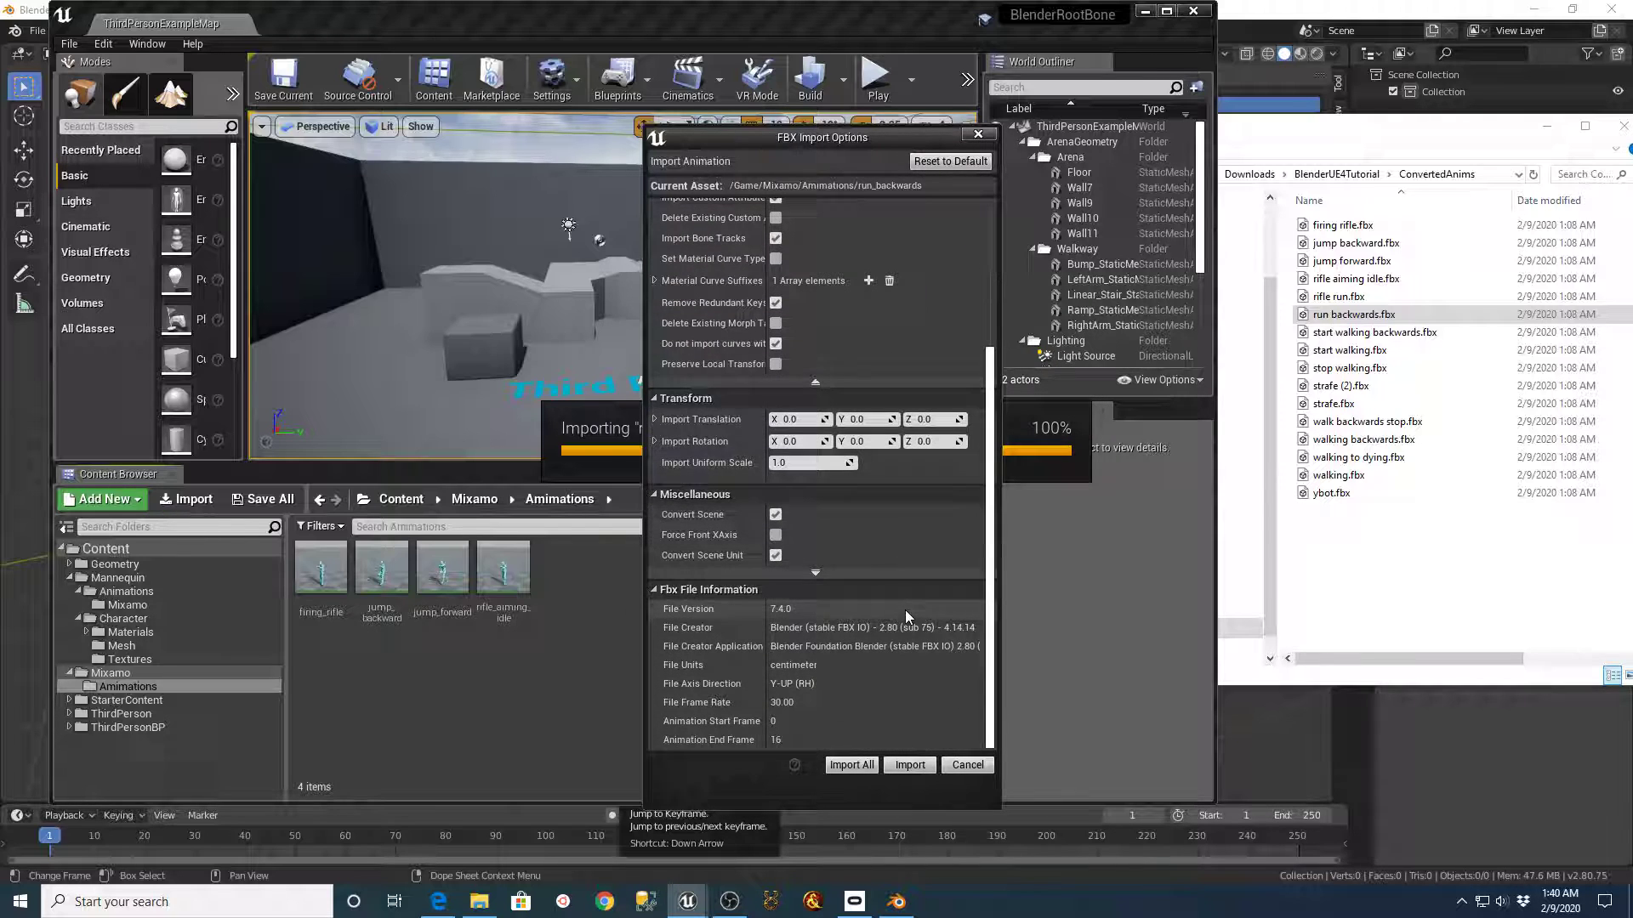
{"action": "left_click", "coordinate": [873, 762]}
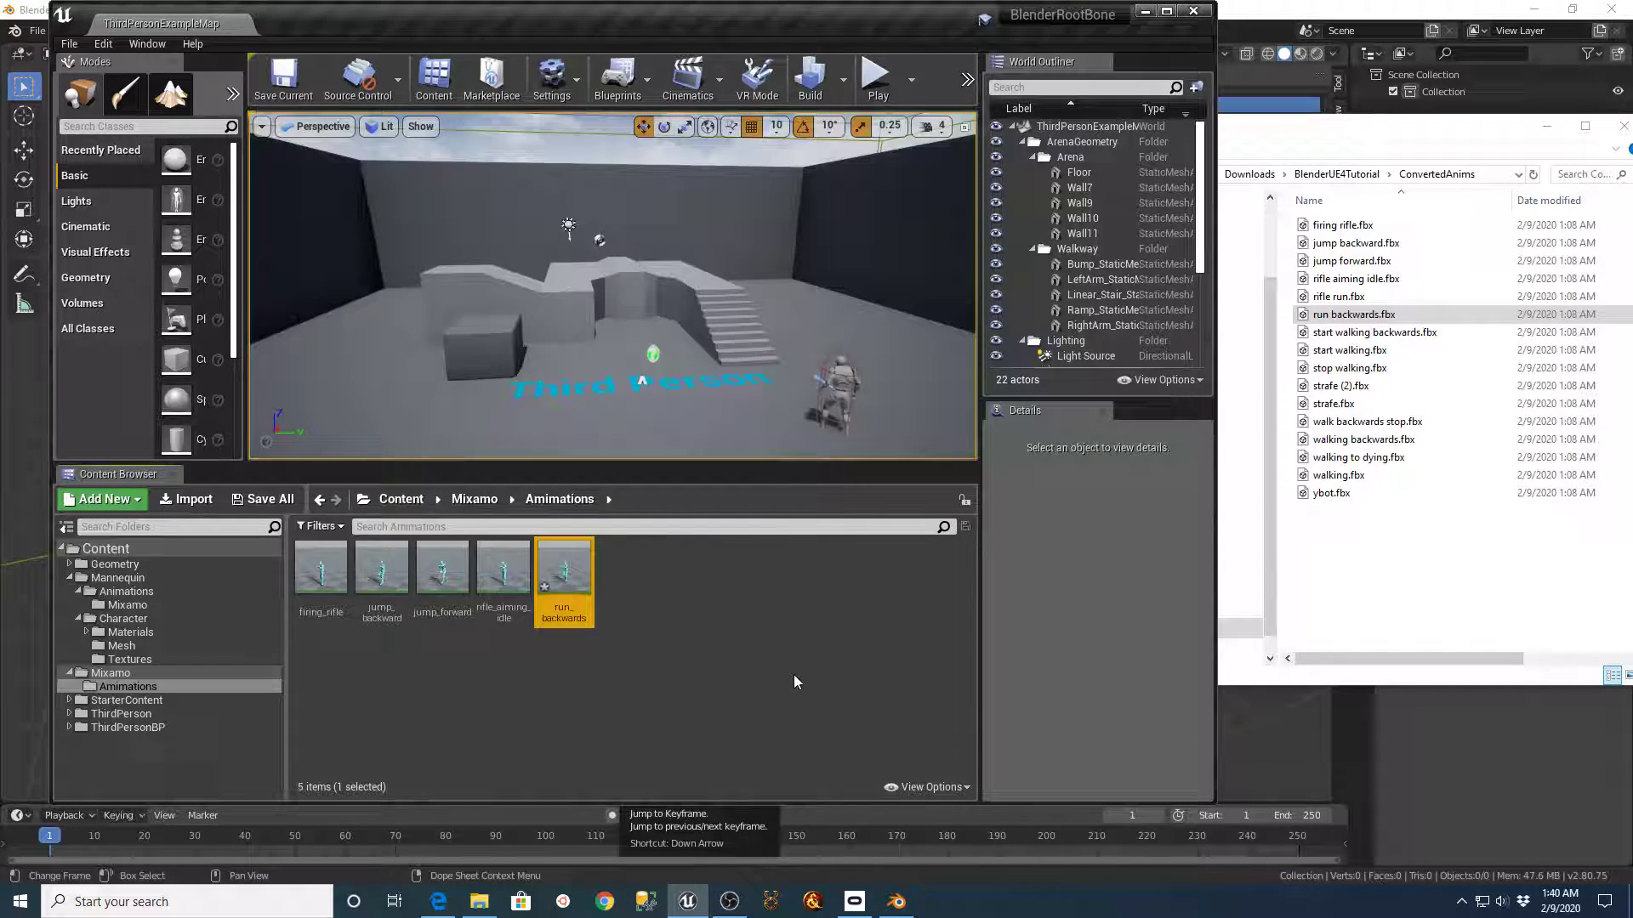
- Open run_backwards in the animation editor and turn on EnableRootMotion
{"action": "double_click", "coordinate": [589, 582]}
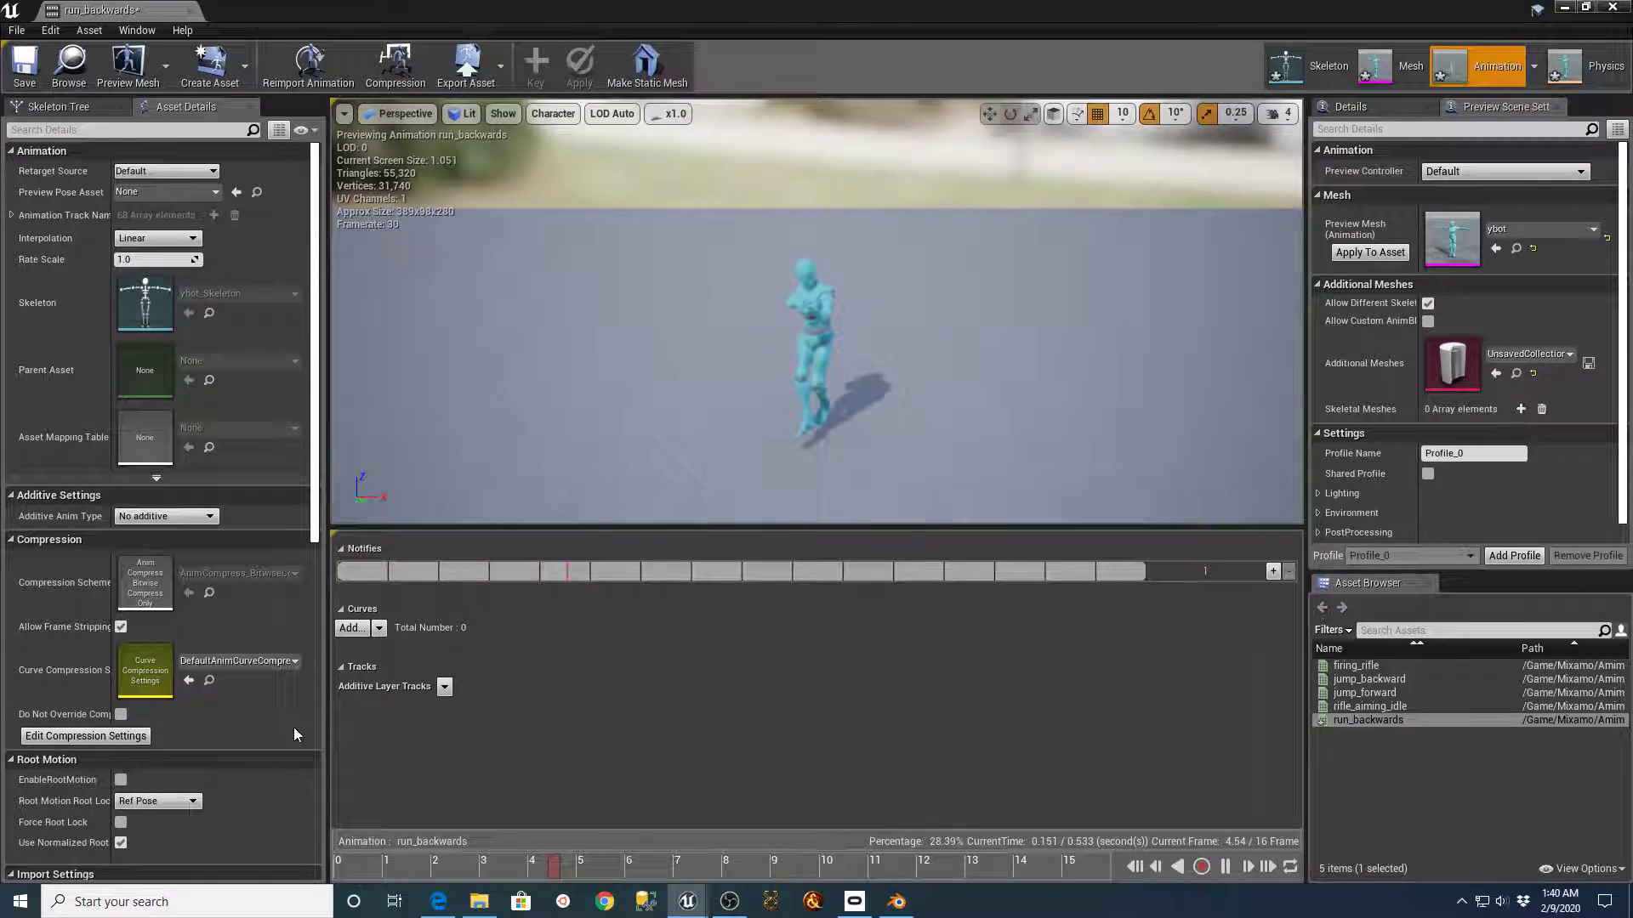
{"action": "left_click", "coordinate": [121, 779]}
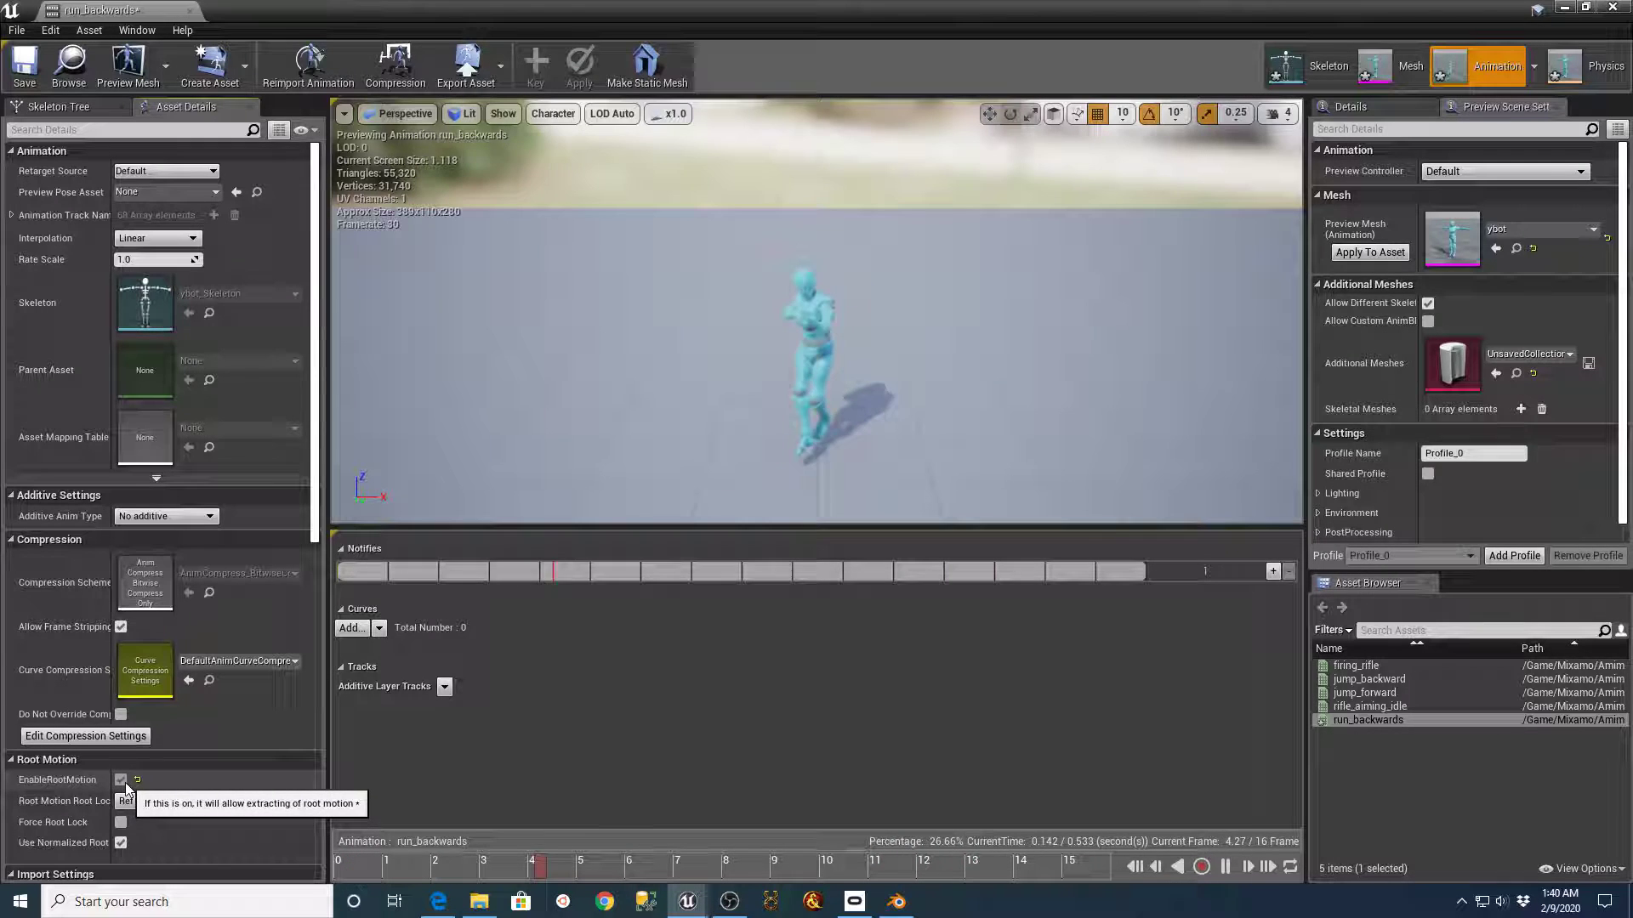
{"action": "left_click", "coordinate": [122, 782]}
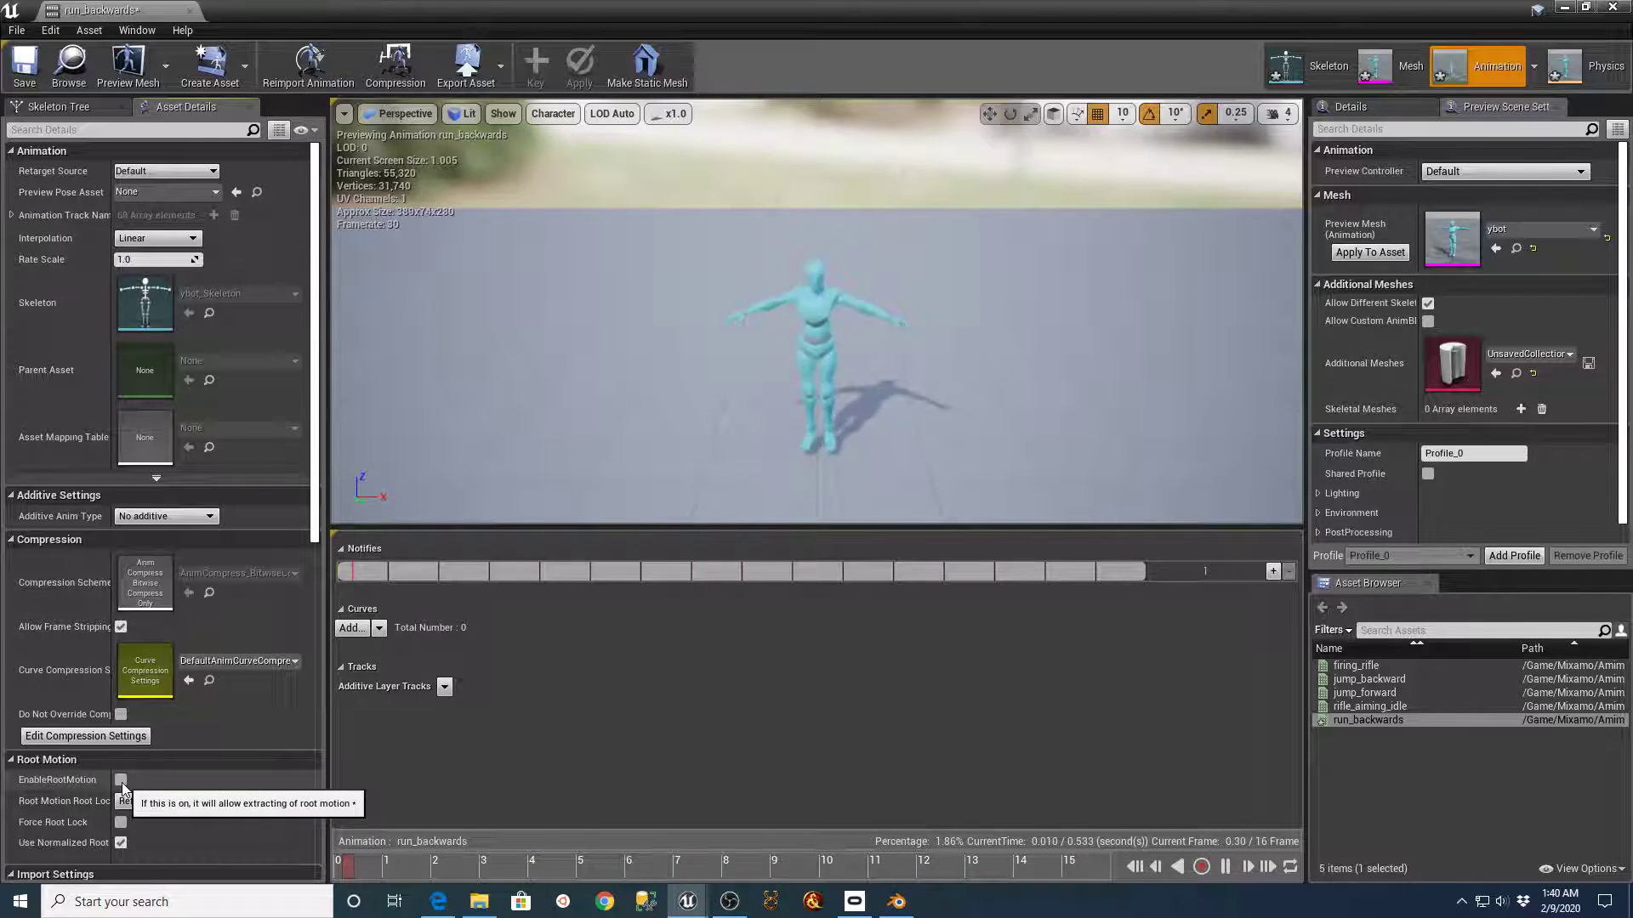
{"action": "left_click", "coordinate": [121, 781]}
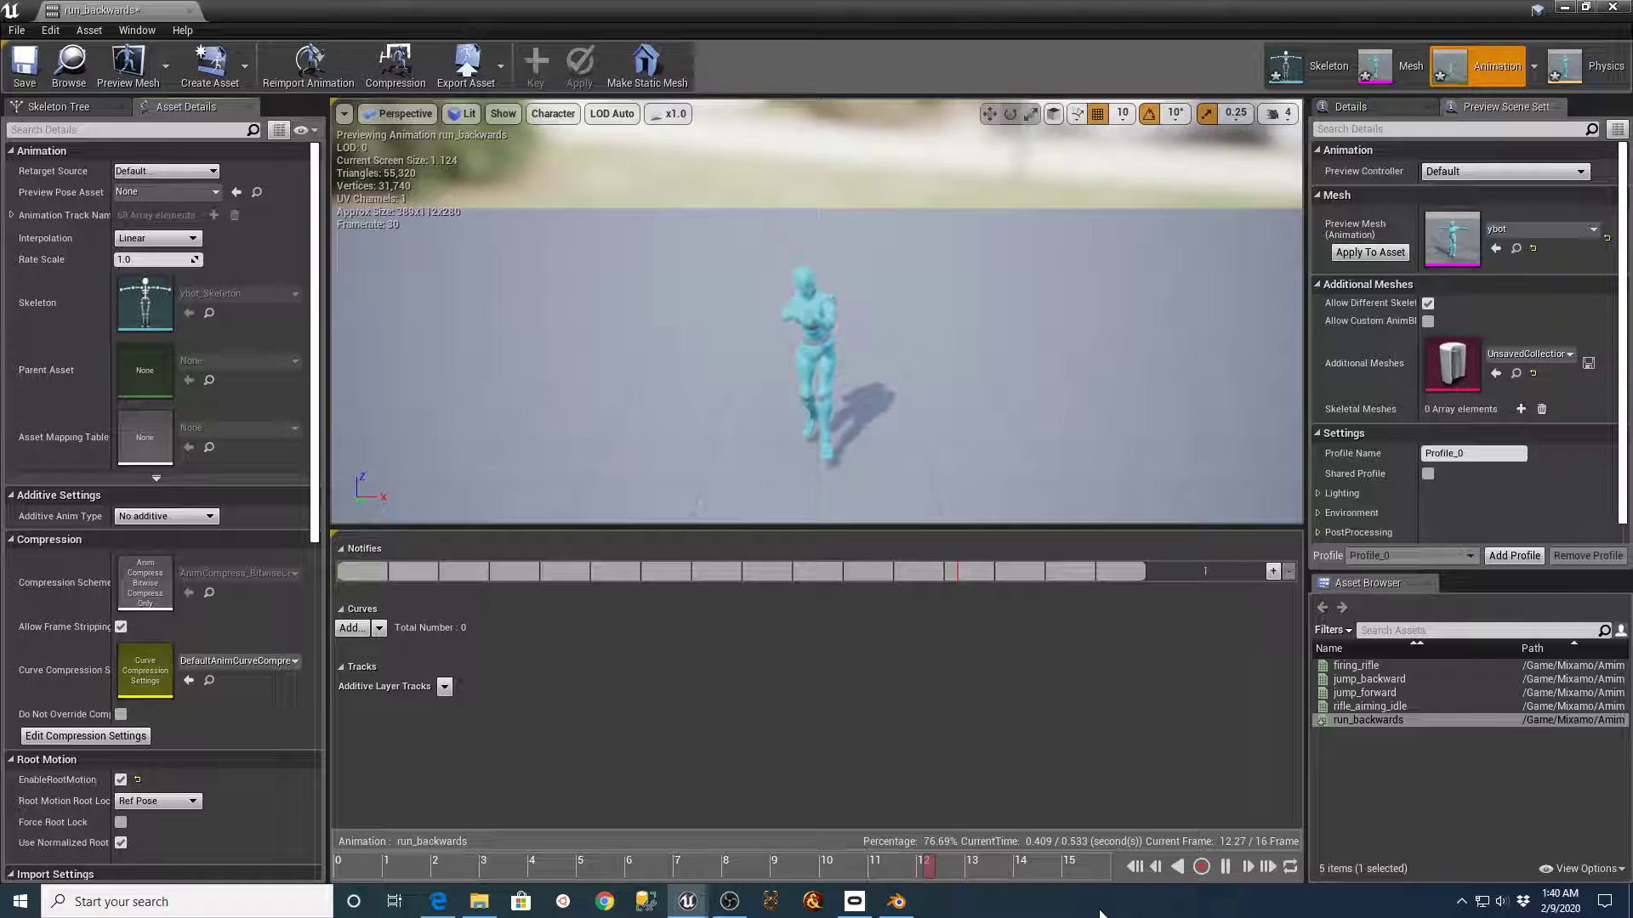
- Pause the preview and scrub to frame 0 to check the T-pose, then just past frame 1
{"action": "left_click", "coordinate": [1227, 869]}
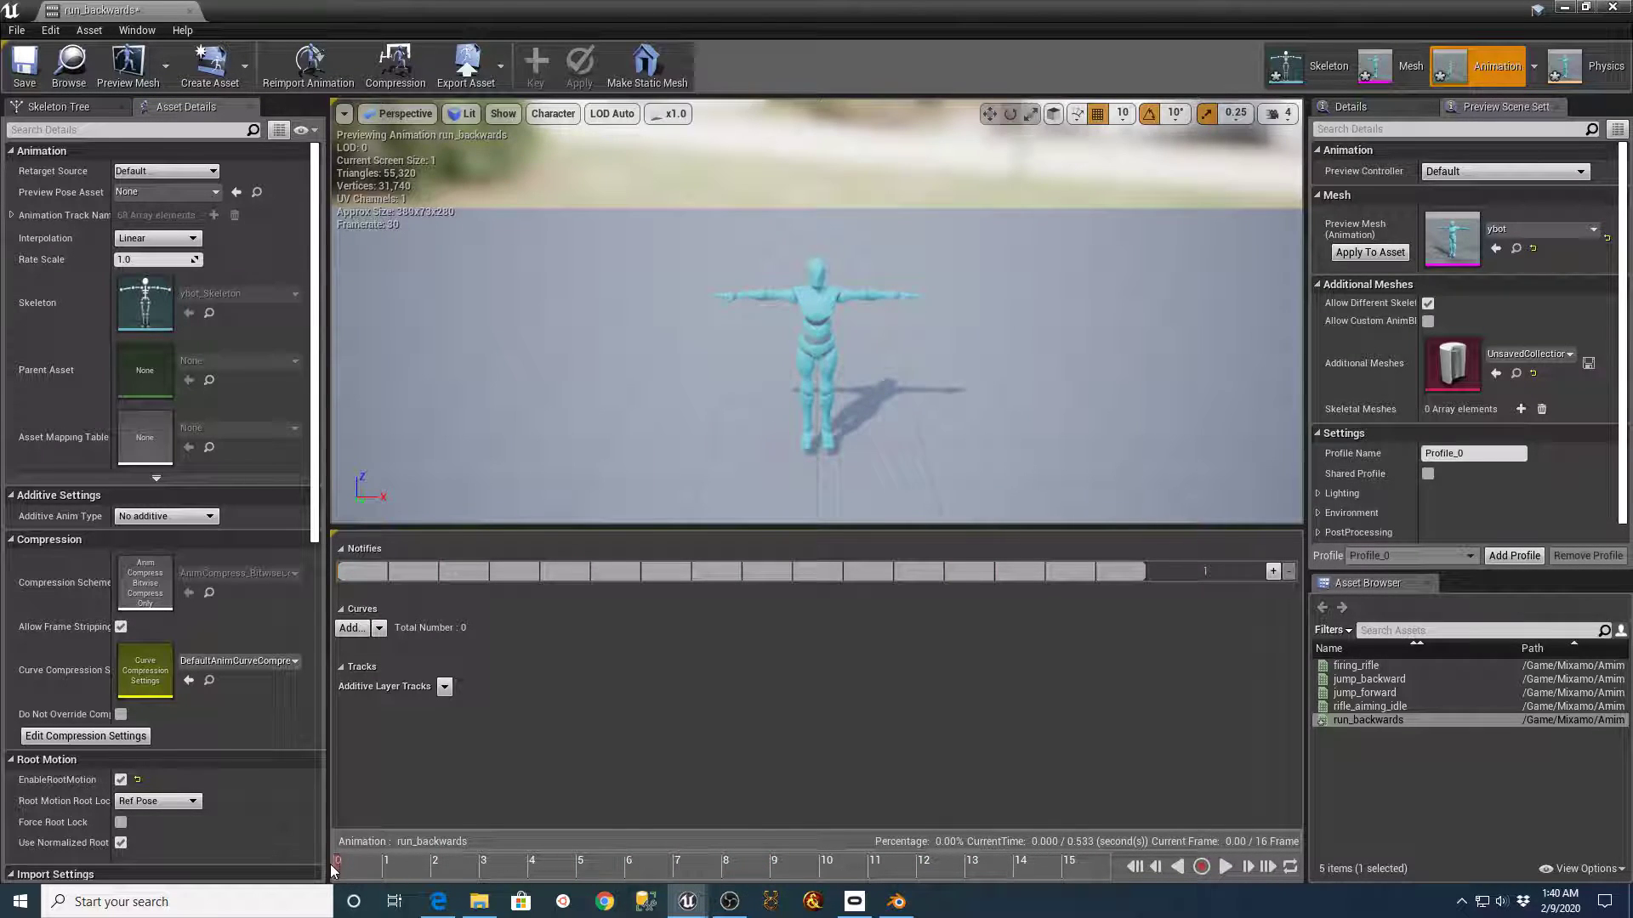
{"action": "left_click_drag", "start_coordinate": [409, 876], "coordinate": [338, 876]}
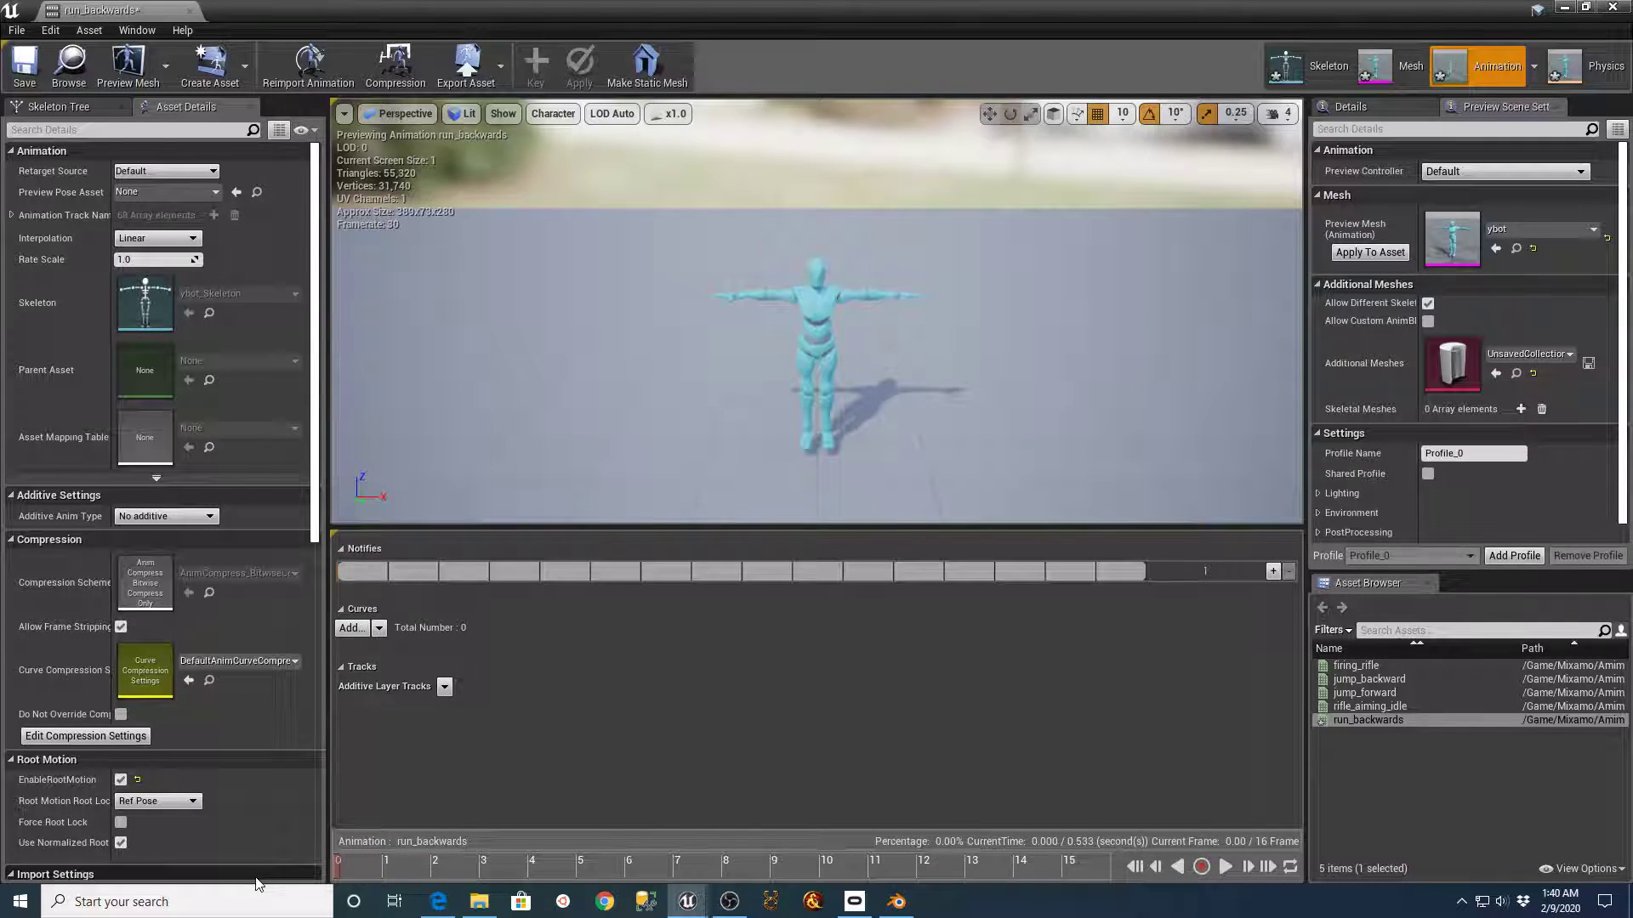
{"action": "mouse_move", "coordinate": [337, 876]}
{"action": "left_mouse_down"}
{"action": "mouse_move", "coordinate": [616, 876]}
{"action": "mouse_move", "coordinate": [338, 876]}
{"action": "left_mouse_up"}
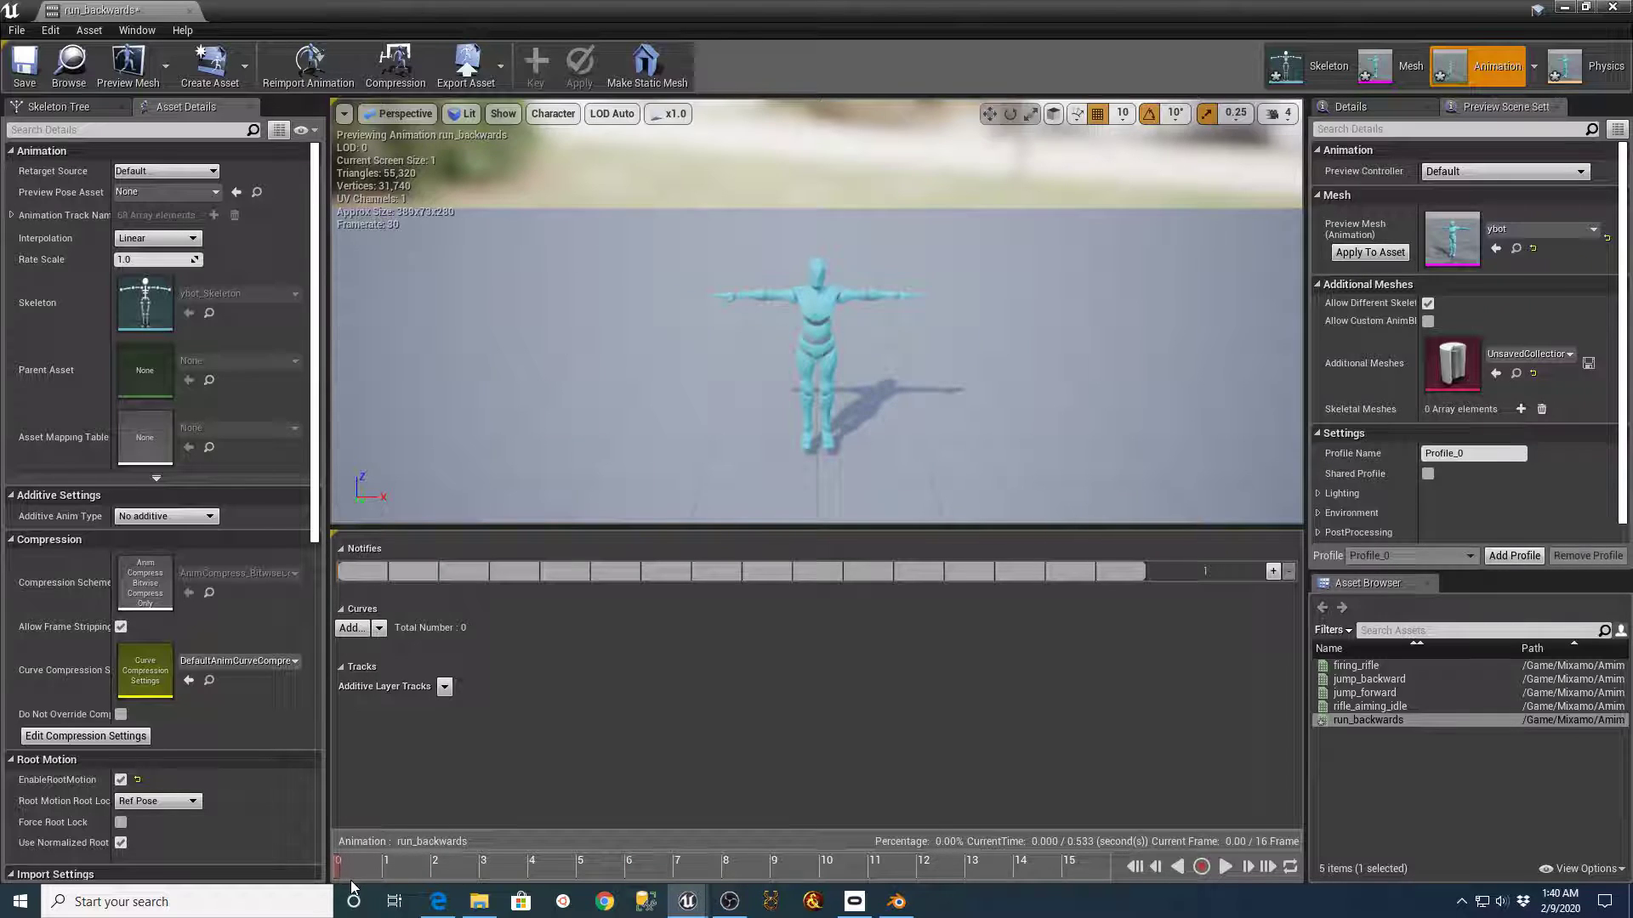
{"action": "left_click_drag", "start_coordinate": [338, 876], "coordinate": [382, 880]}
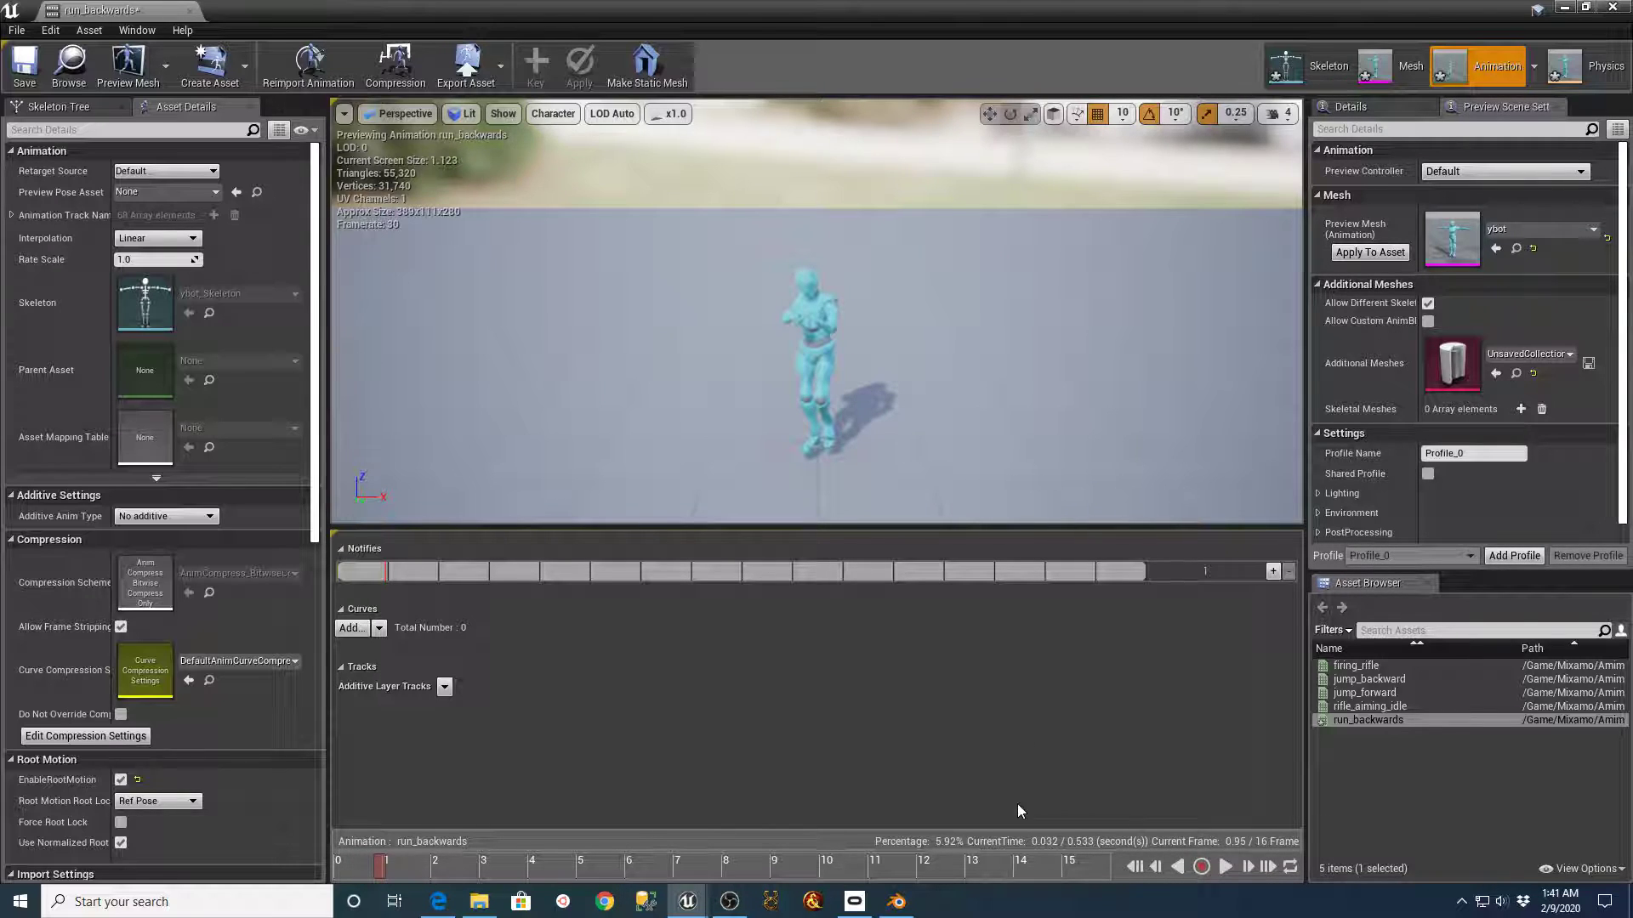
{"action": "left_click_drag", "start_coordinate": [380, 874], "coordinate": [409, 886]}
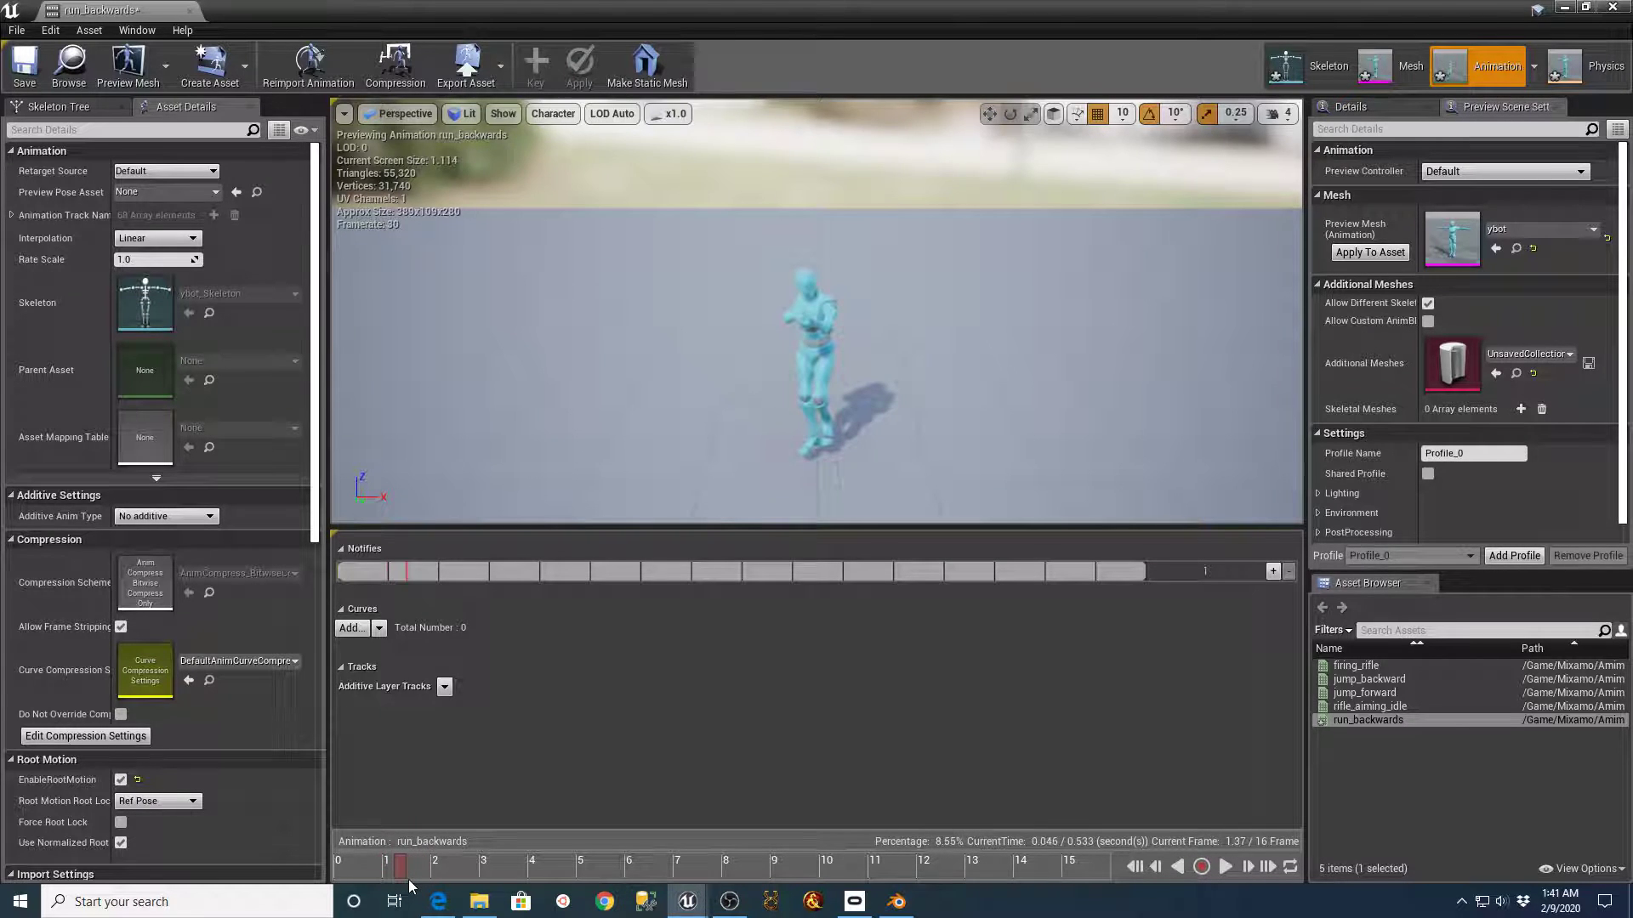
- Remove frames 0 to 1 holding the T-pose, save run_backwards, and play the trimmed animation
{"action": "right_click", "coordinate": [384, 865]}
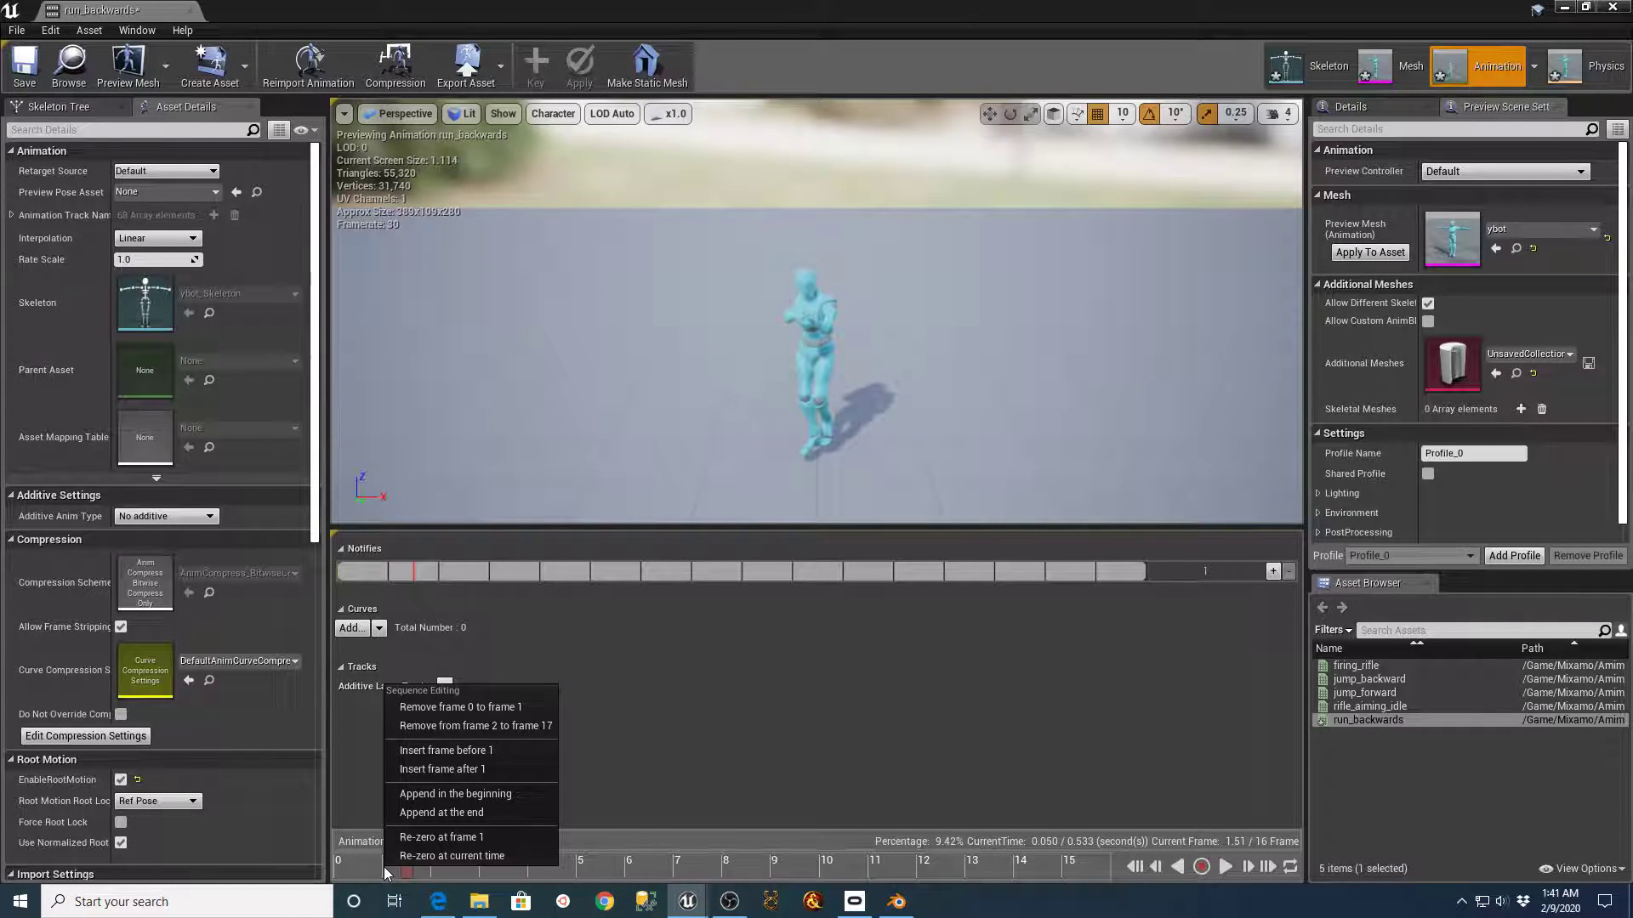
{"action": "left_click", "coordinate": [482, 707]}
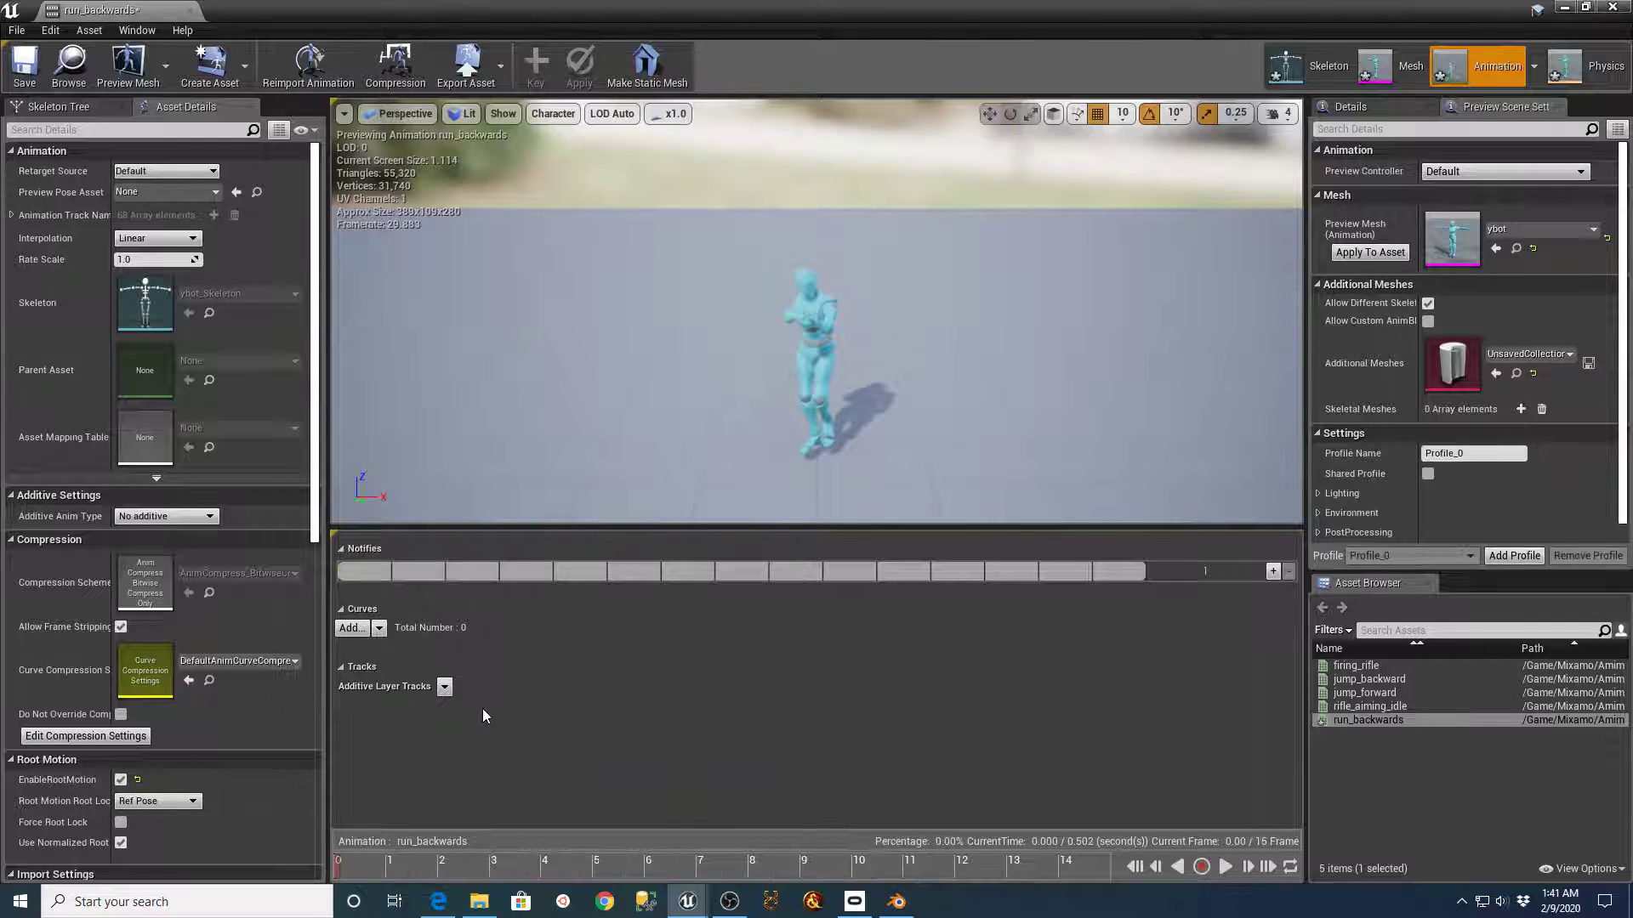
{"action": "left_click", "coordinate": [25, 72]}
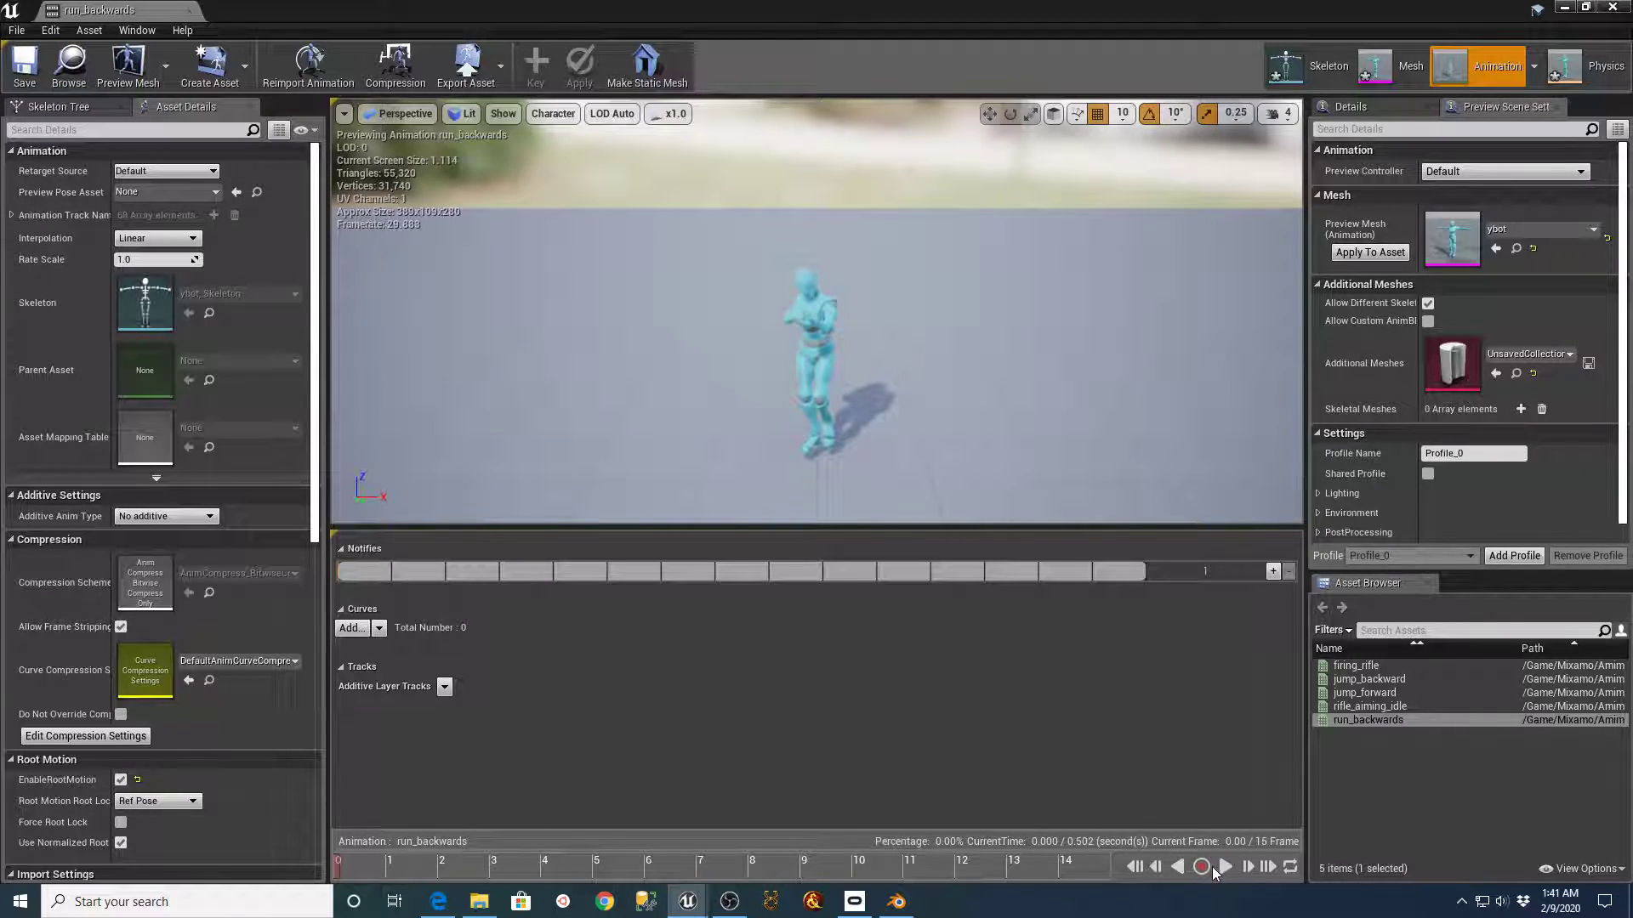
{"action": "left_click", "coordinate": [1224, 866]}
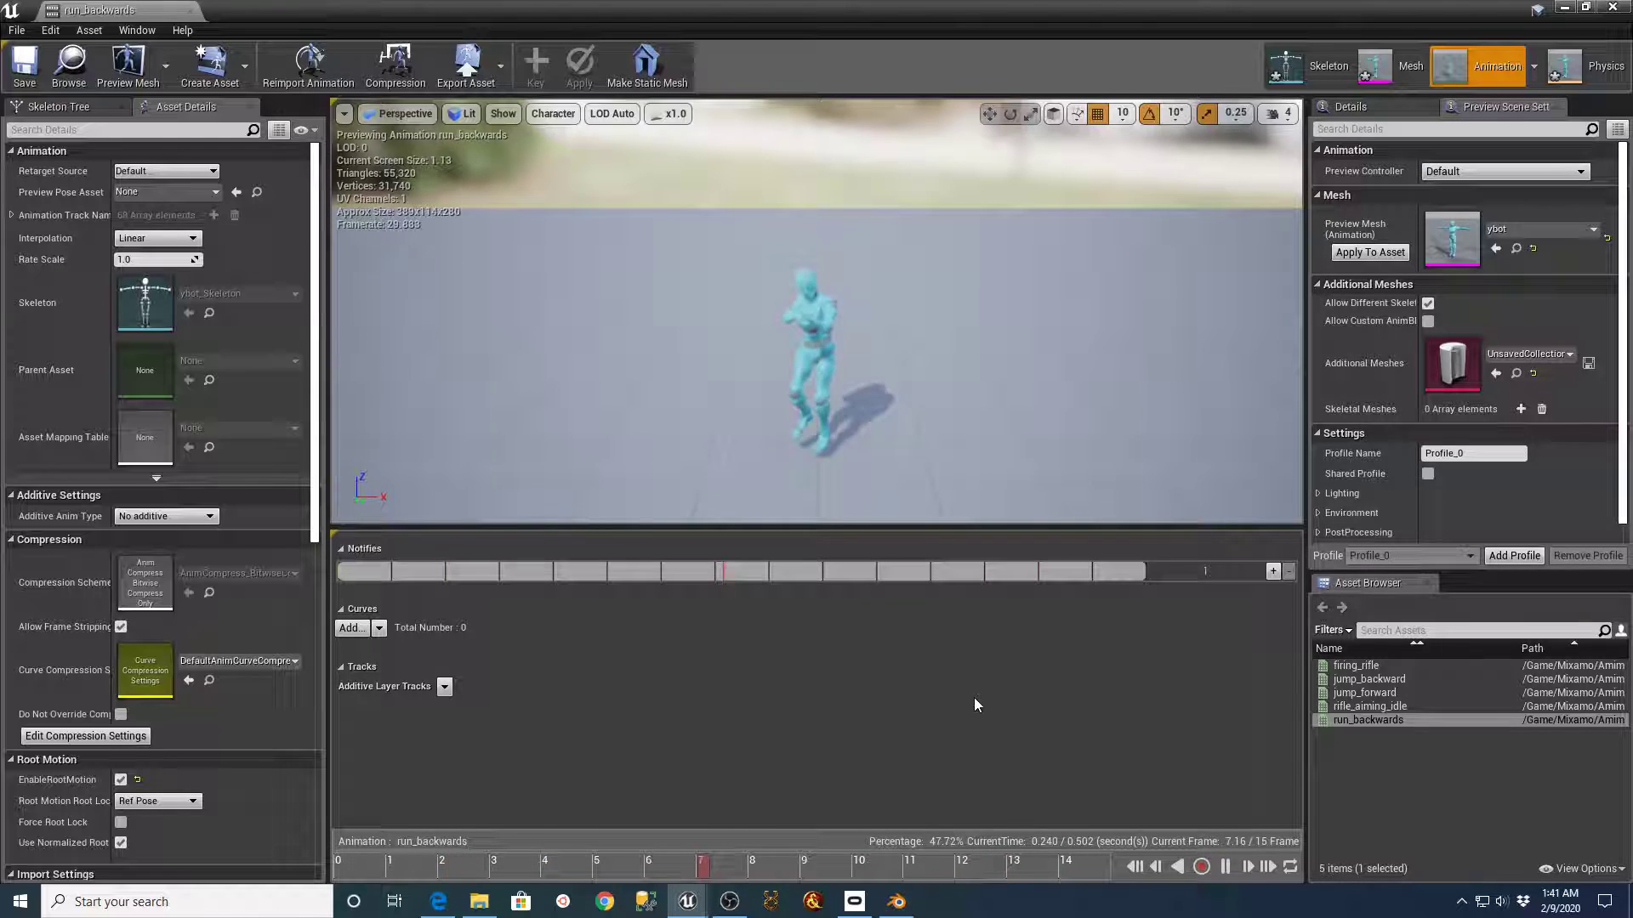
{"action": "left_click", "coordinate": [1225, 868]}
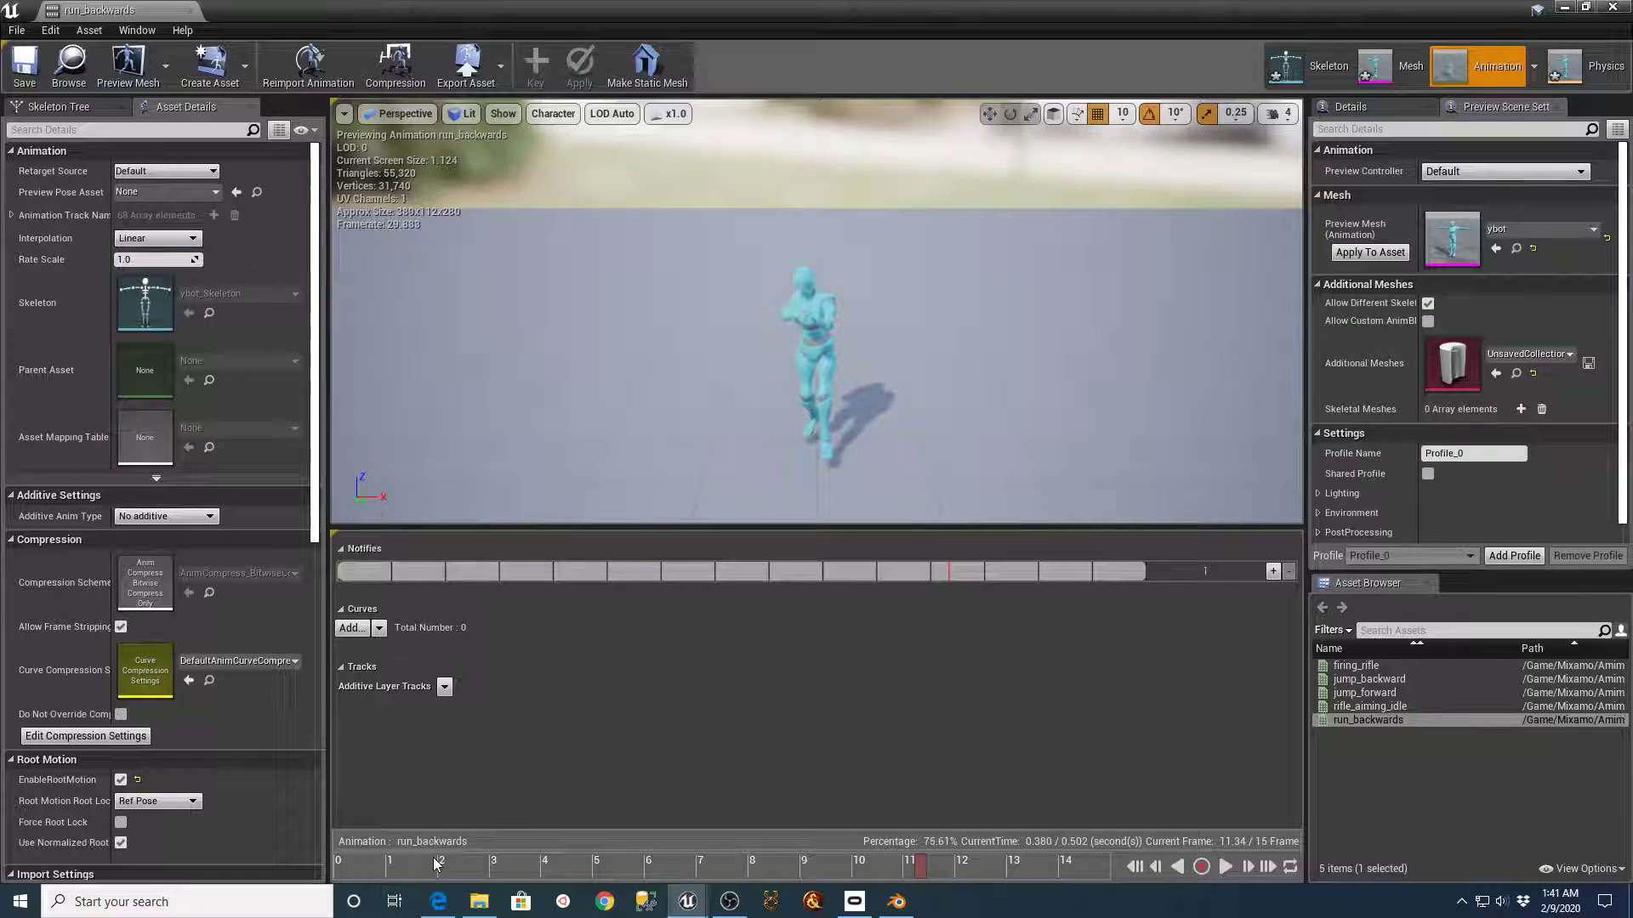
- Close the animation editor and inspect the ybot skeleton's humanoid retarget rig
{"action": "left_click", "coordinate": [195, 10]}
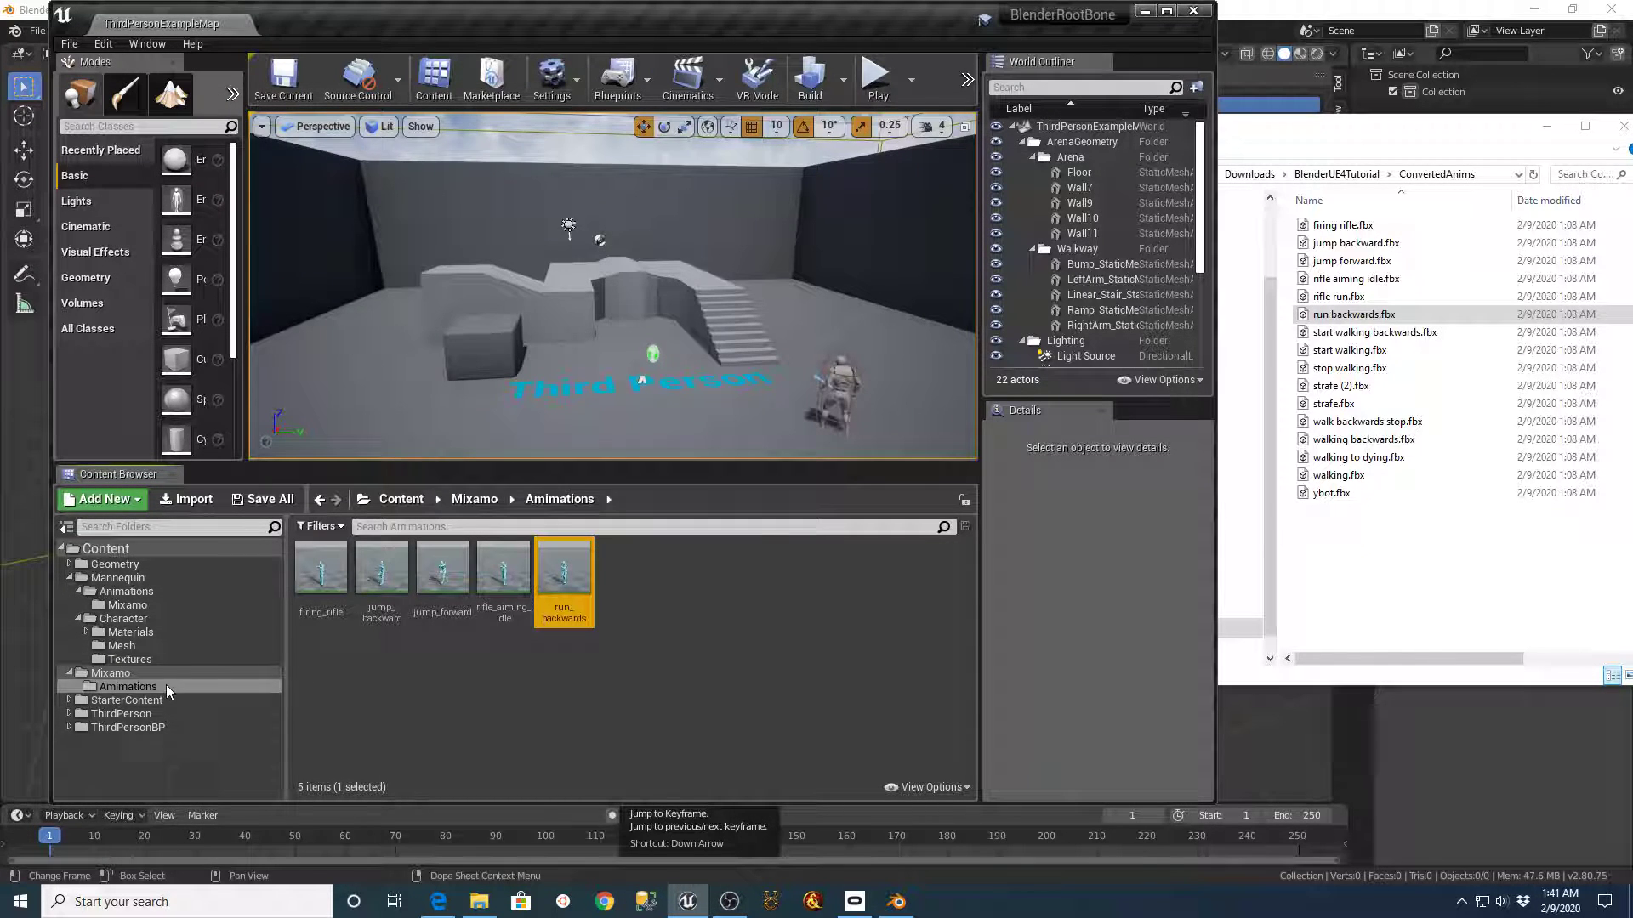
{"action": "left_click", "coordinate": [120, 671]}
{"action": "double_click", "coordinate": [621, 568]}
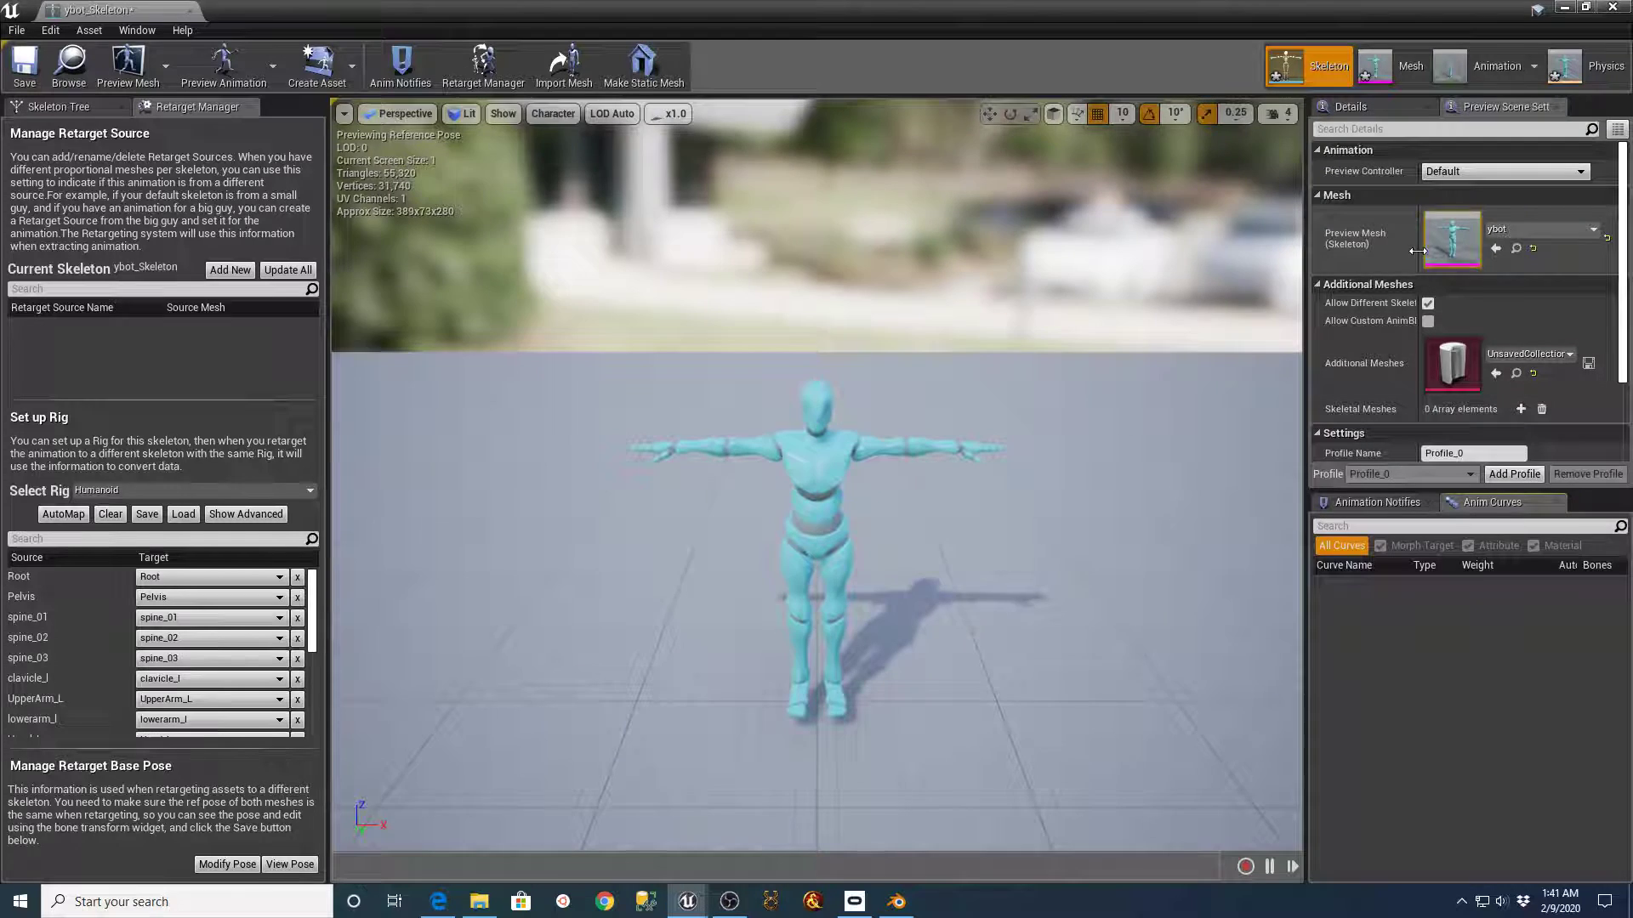
{"action": "left_click", "coordinate": [193, 11]}
- Browse the Mannequin folder's Mixamo, Animations and Mesh subfolders in the Content Browser
{"action": "left_click", "coordinate": [117, 578]}
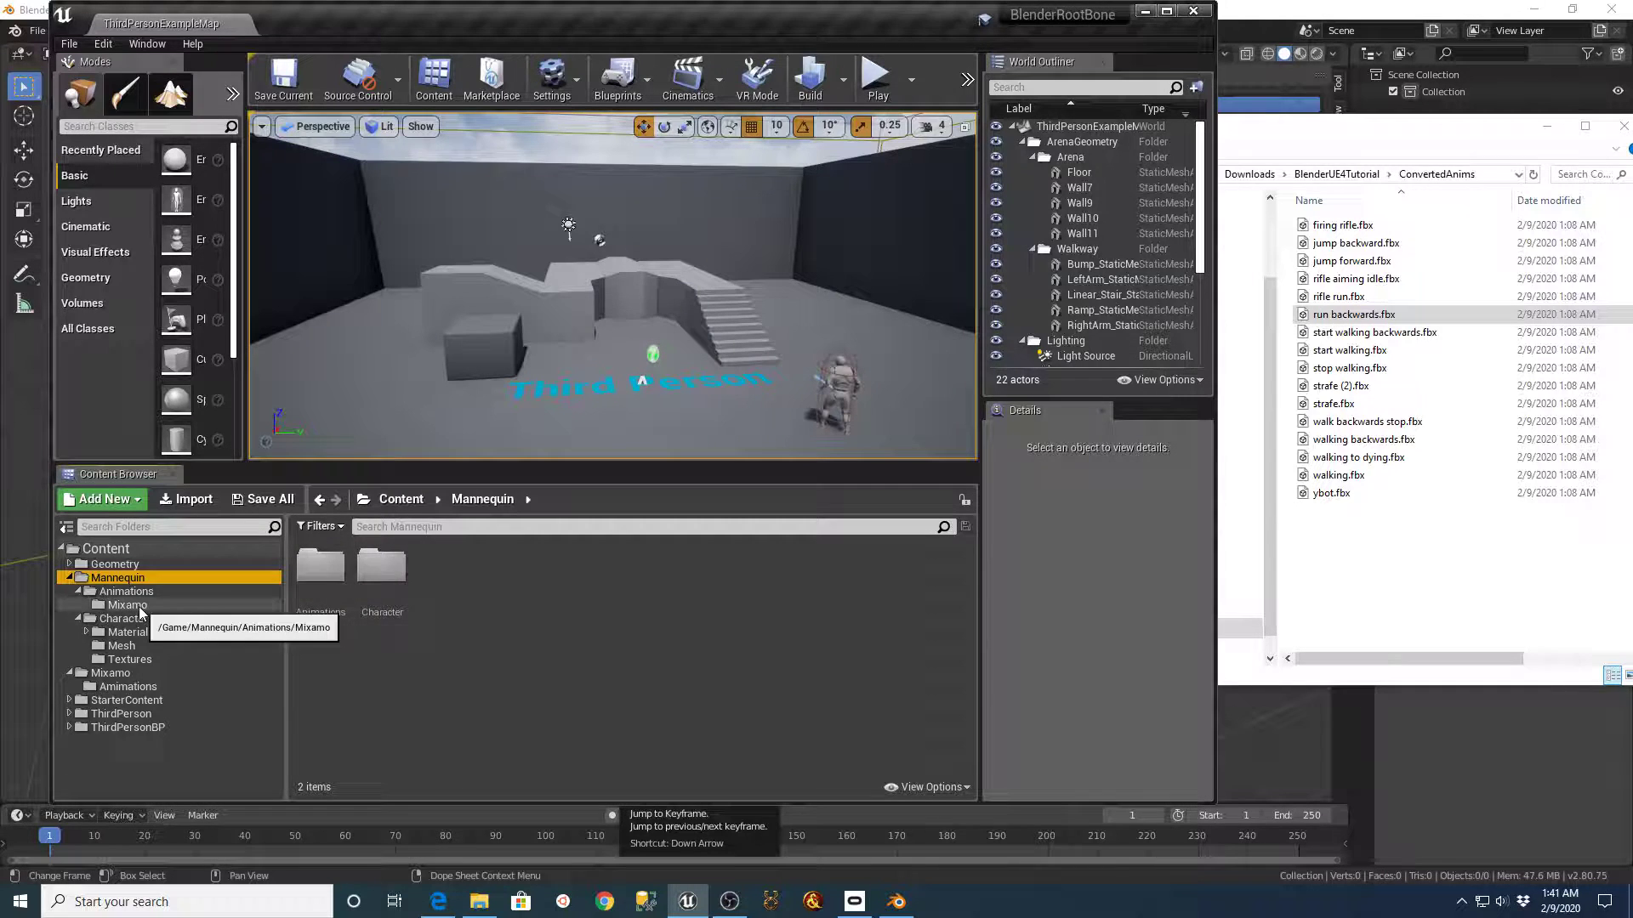
{"action": "left_click", "coordinate": [136, 604]}
{"action": "left_click", "coordinate": [120, 591]}
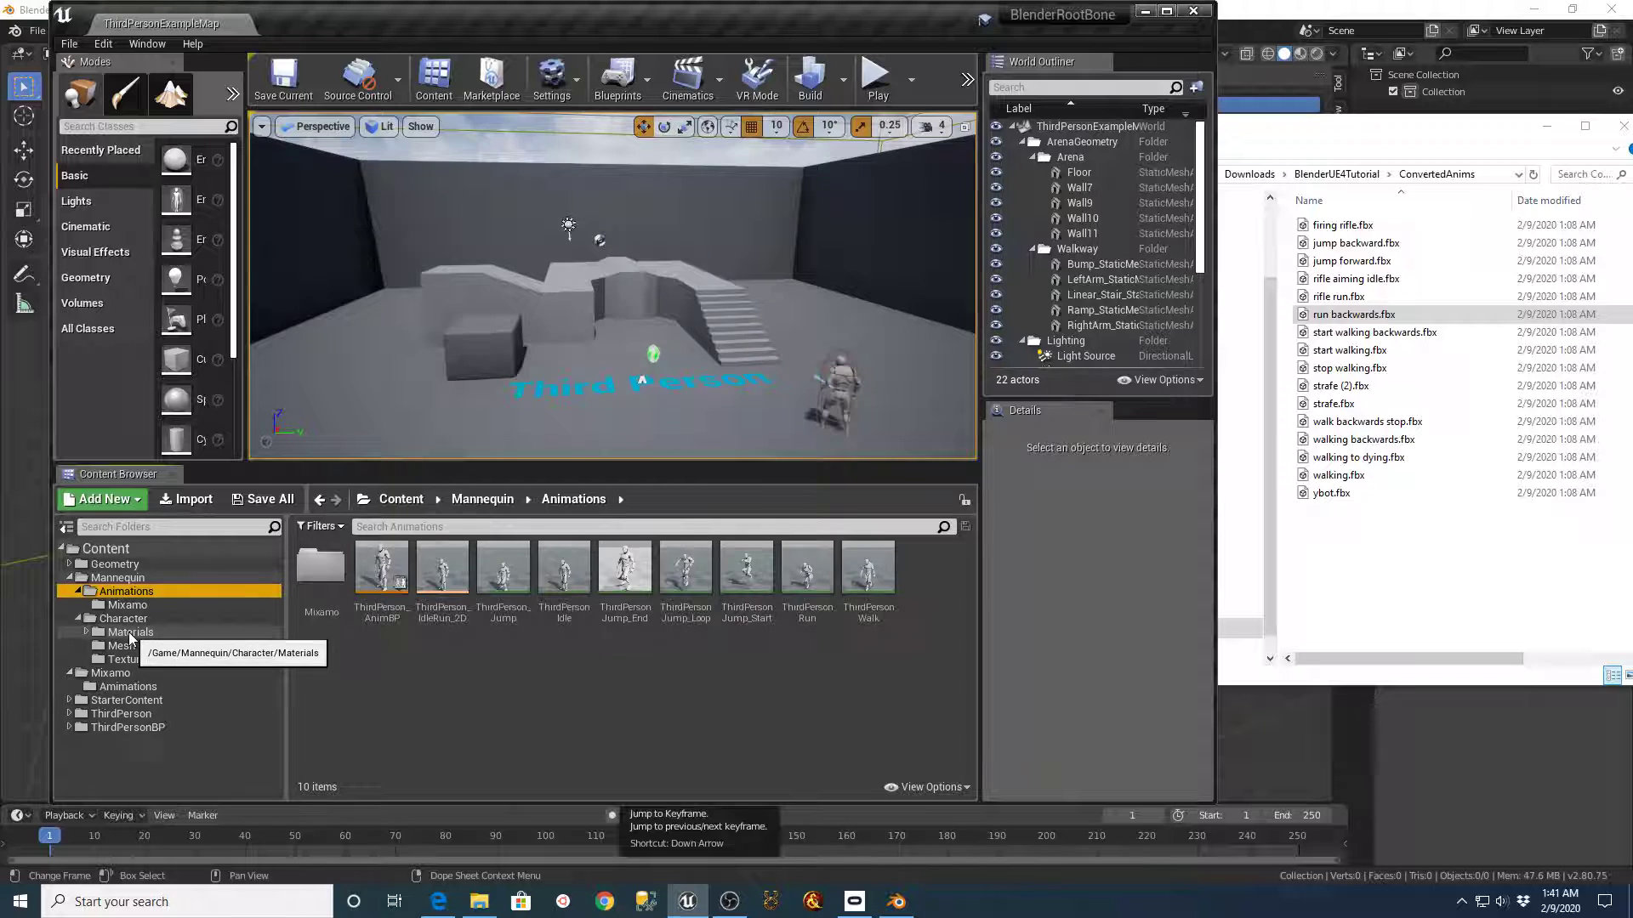
{"action": "left_click", "coordinate": [122, 646]}
- Set UE4_Mannequin_Skeleton's retarget base pose to the current T-pose, then close its editor
{"action": "double_click", "coordinate": [438, 566]}
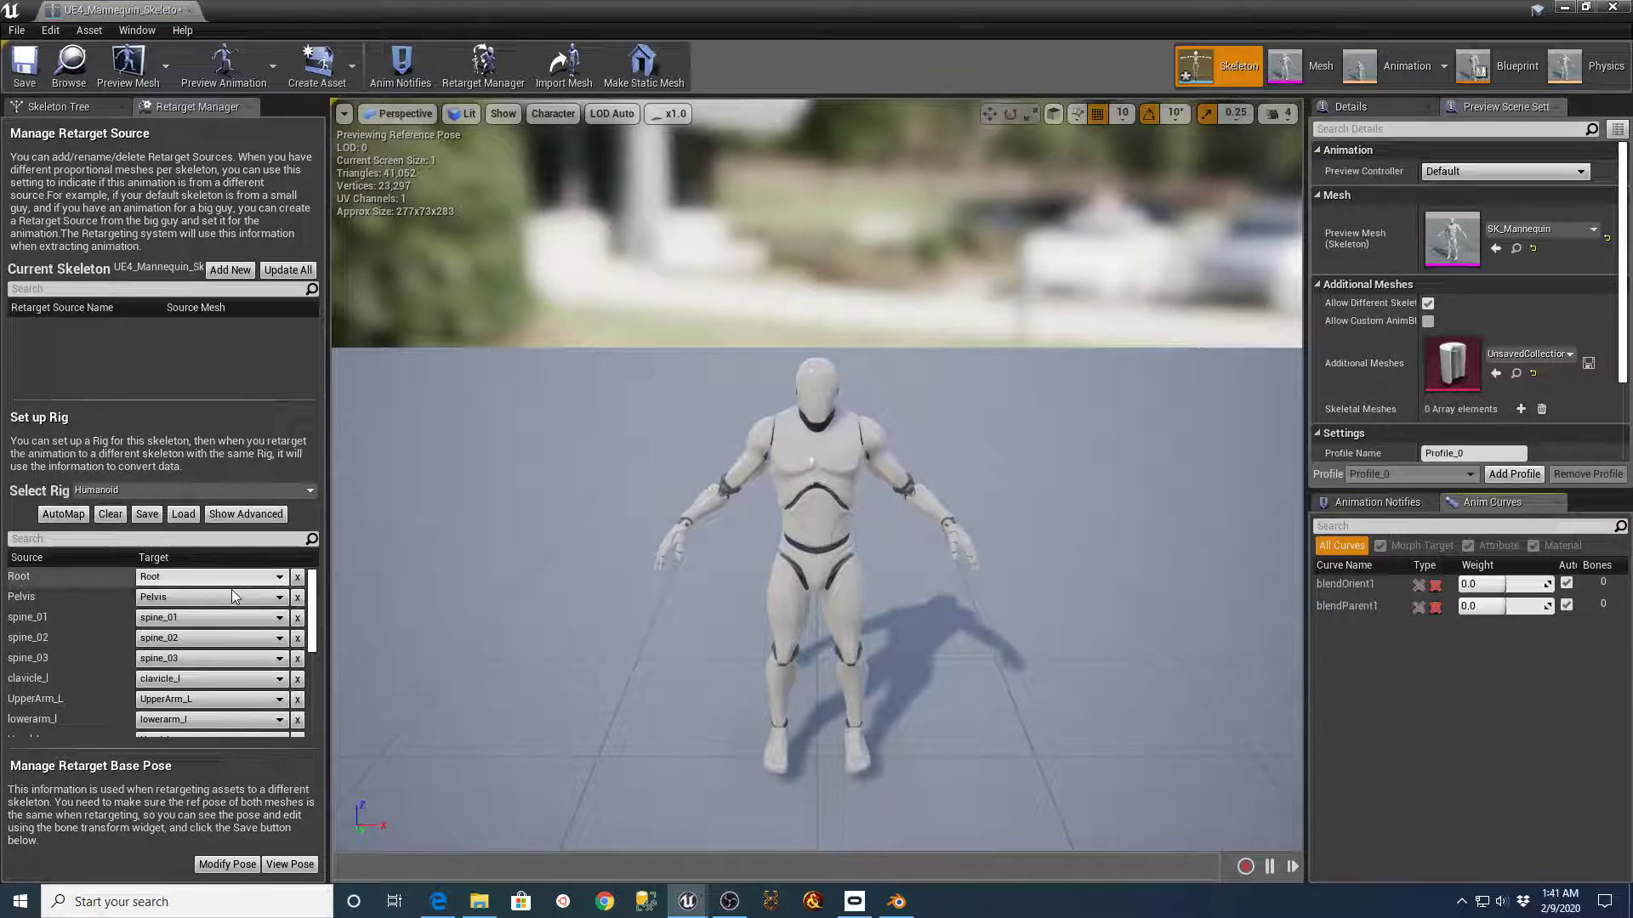
{"action": "left_click", "coordinate": [289, 864]}
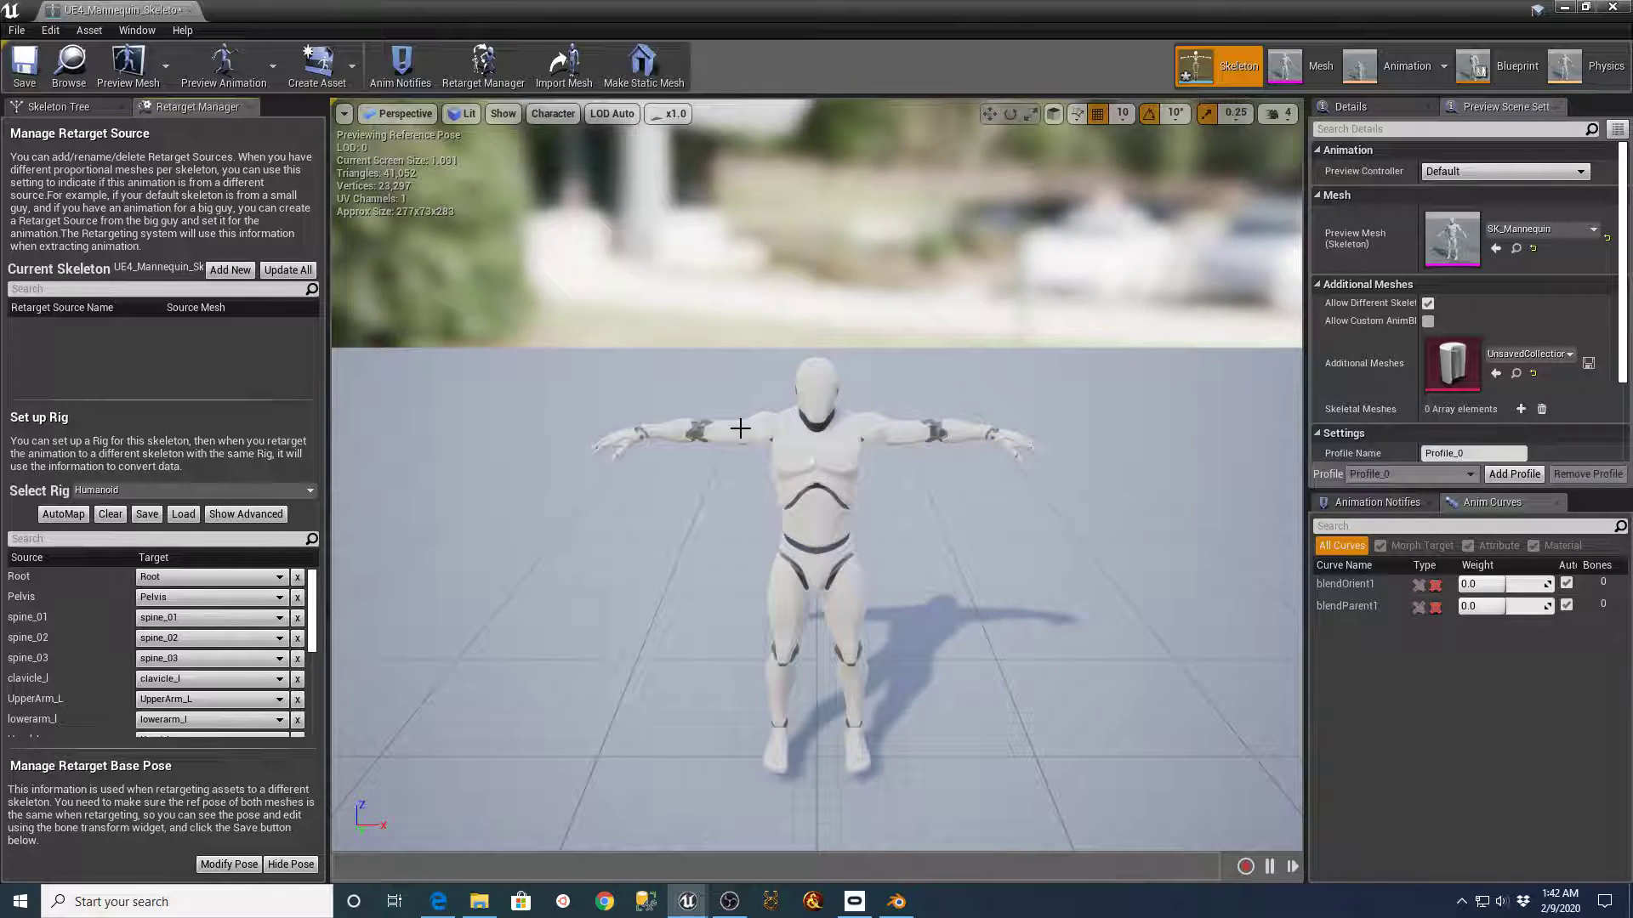
{"action": "left_click", "coordinate": [228, 864]}
{"action": "left_click", "coordinate": [279, 765]}
{"action": "left_click", "coordinate": [190, 10]}
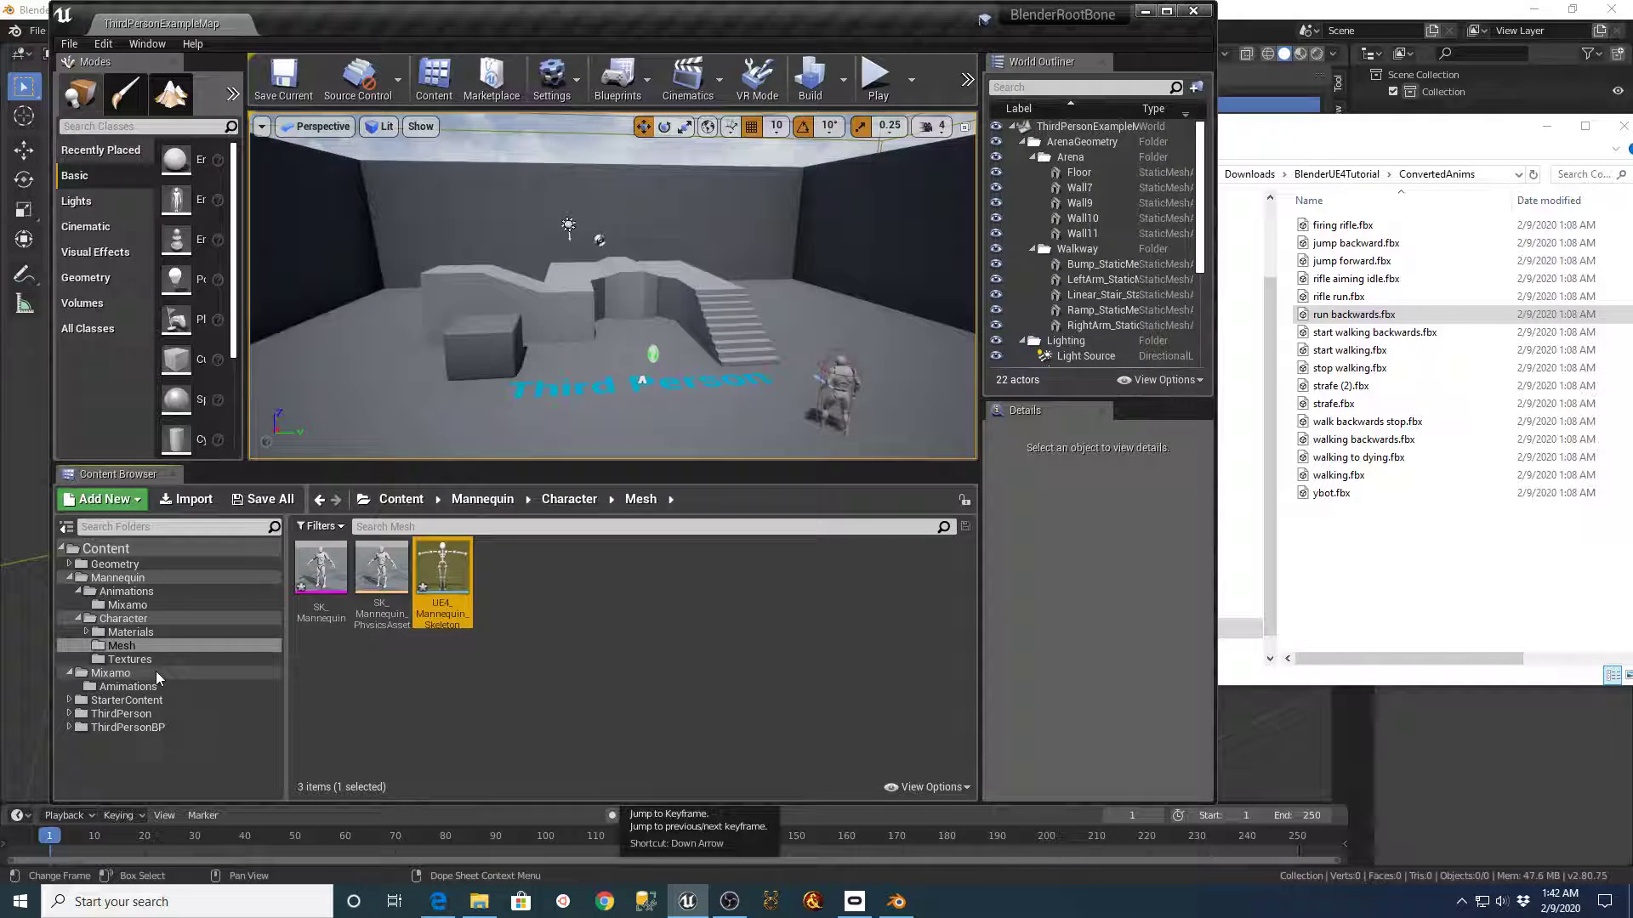
- Duplicate and retarget run_backwards to UE4_Mannequin_Skeleton with the prefix mx
{"action": "left_click", "coordinate": [127, 686]}
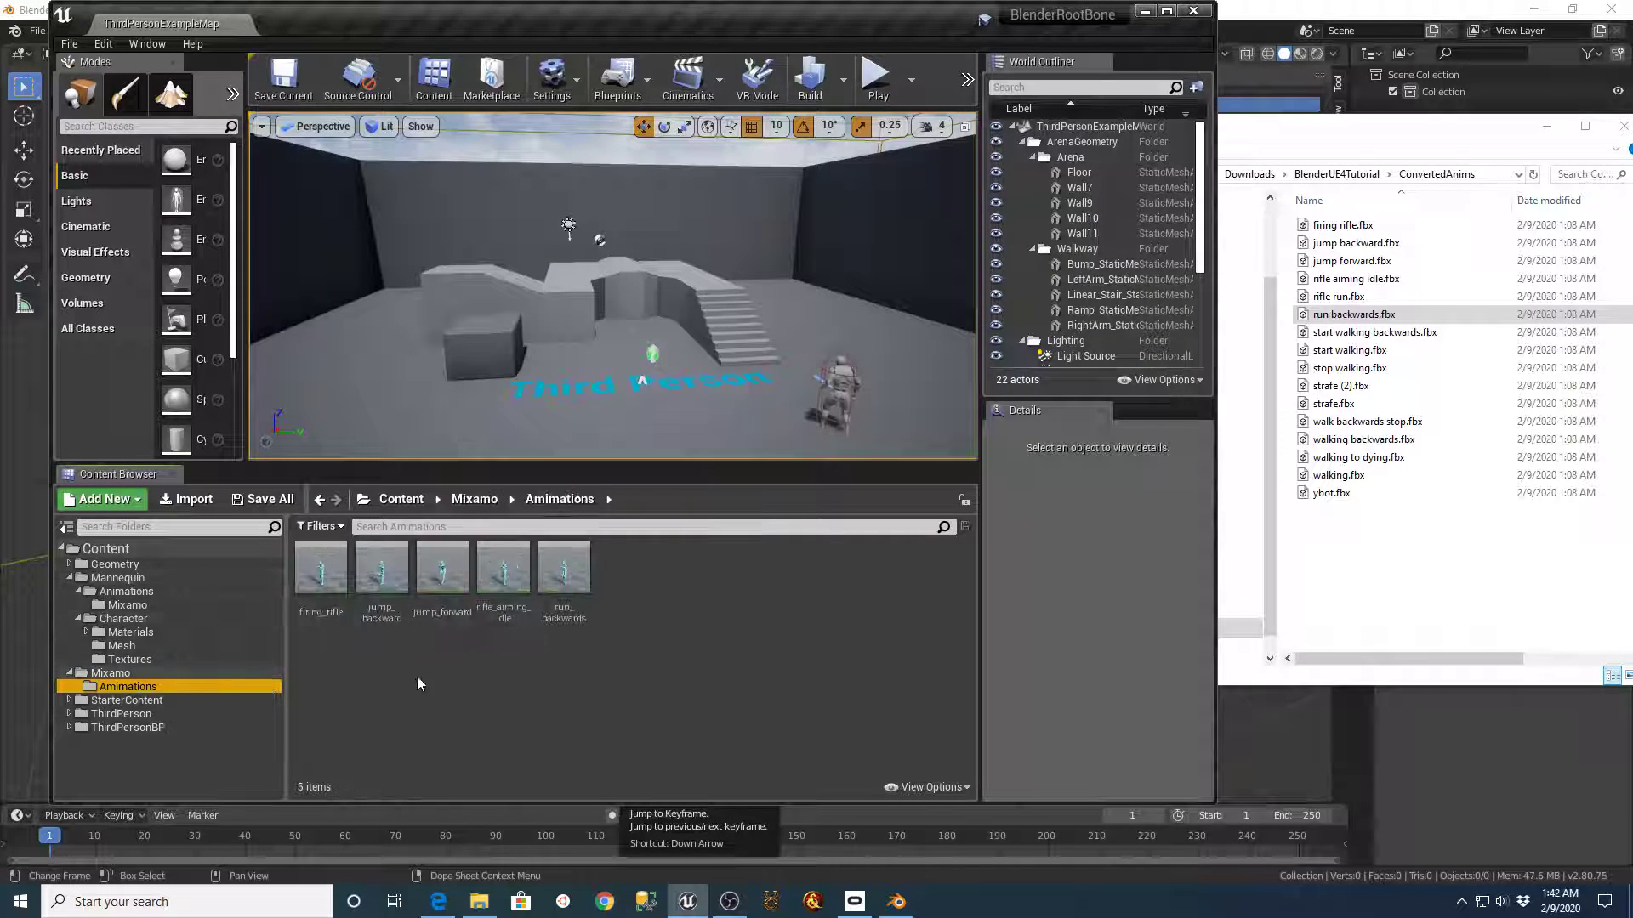
{"action": "right_click", "coordinate": [561, 568]}
{"action": "mouse_move", "coordinate": [636, 121]}
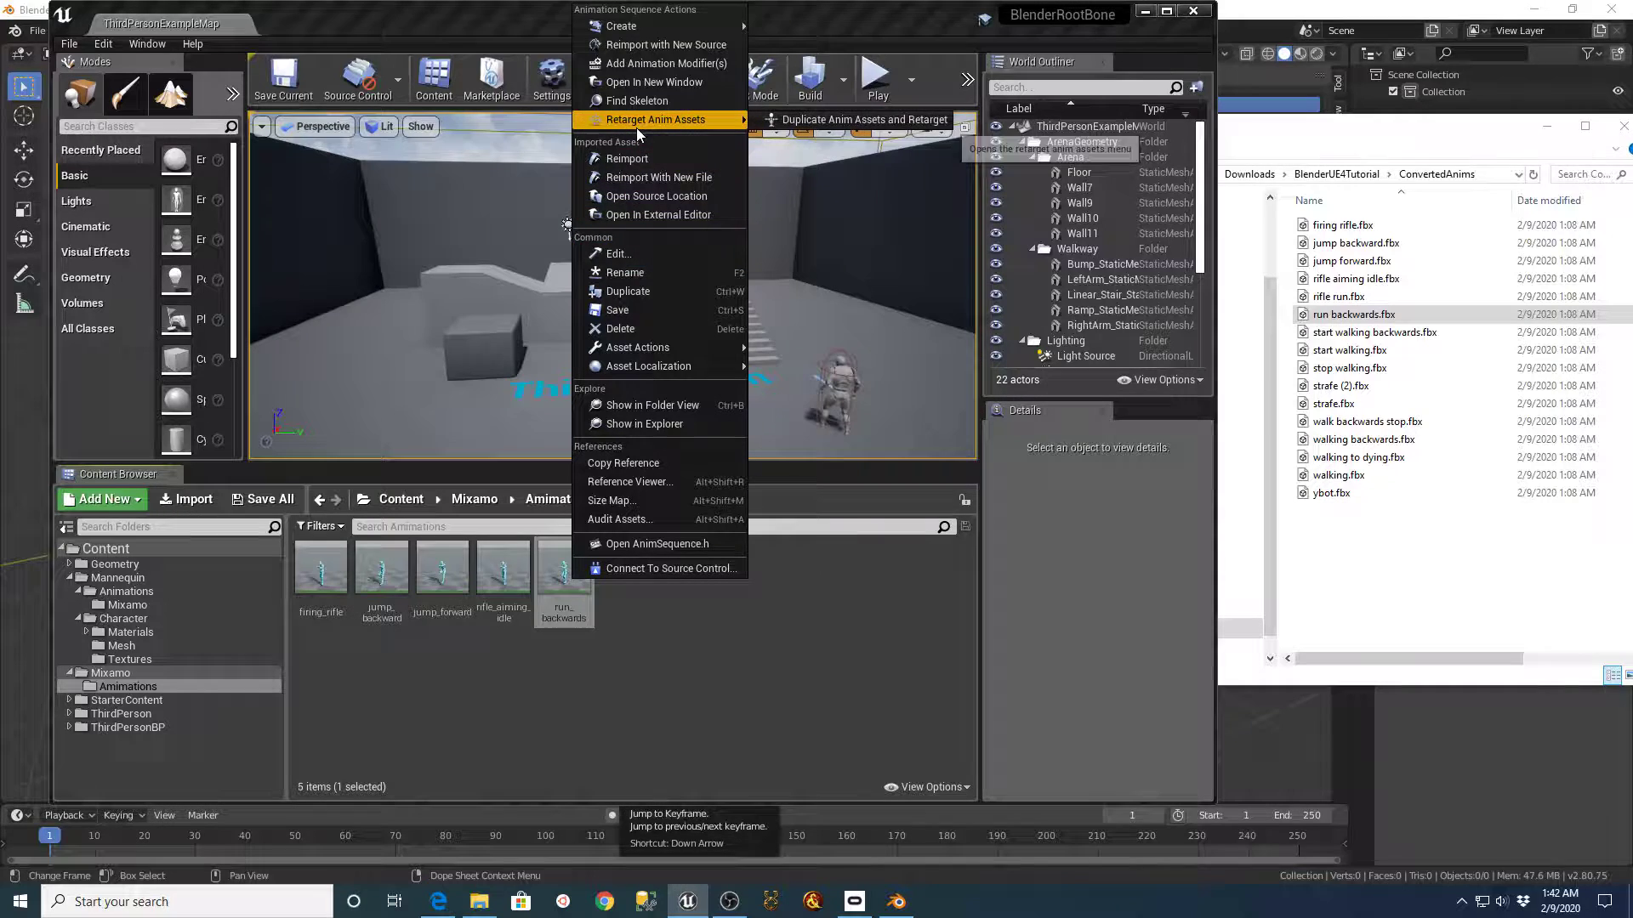
{"action": "left_click", "coordinate": [823, 121]}
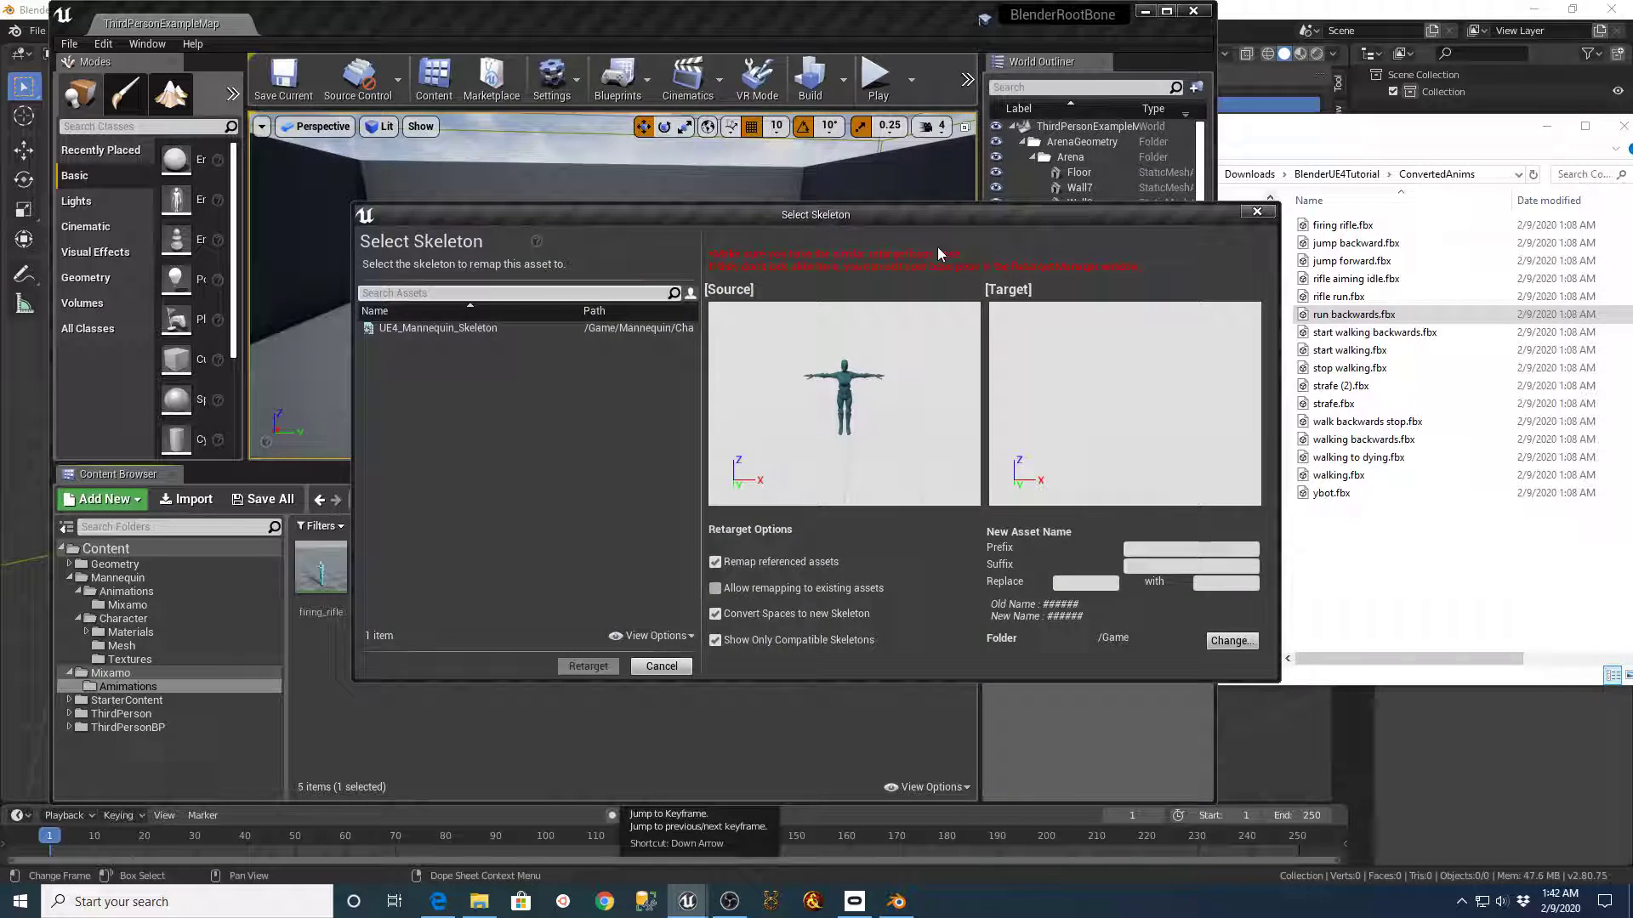
{"action": "left_click", "coordinate": [451, 330]}
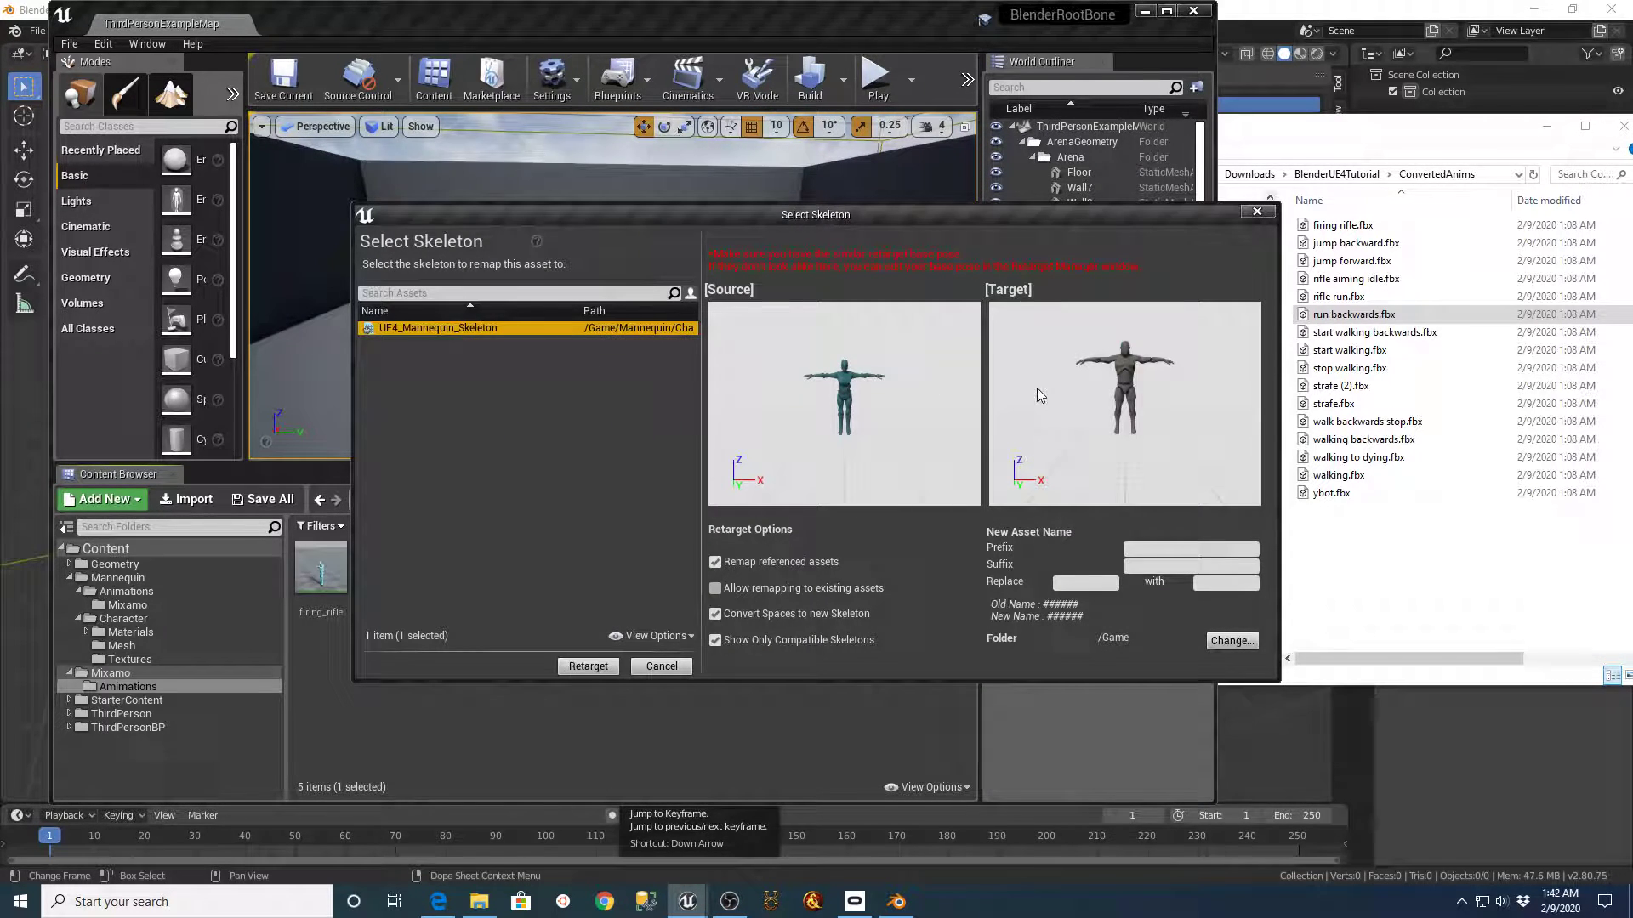
{"action": "left_click", "coordinate": [1162, 550]}
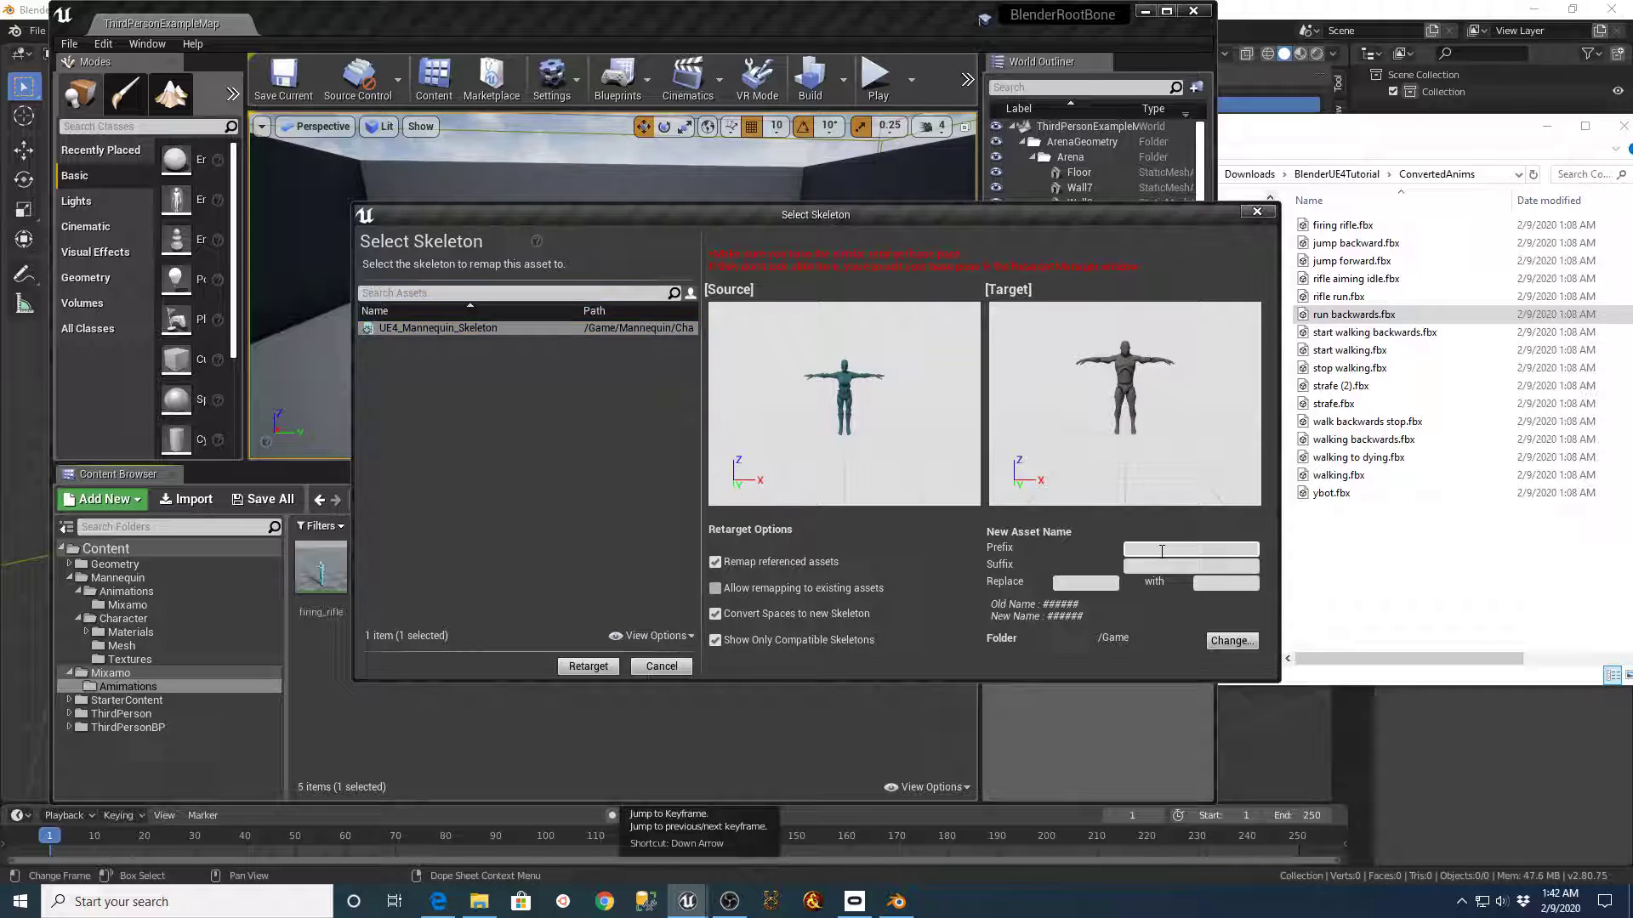
{"action": "type", "text": "mx_"}
- Set the retargeted copy's output folder to Mannequin/Animations/Mixamo
{"action": "left_click", "coordinate": [1233, 642]}
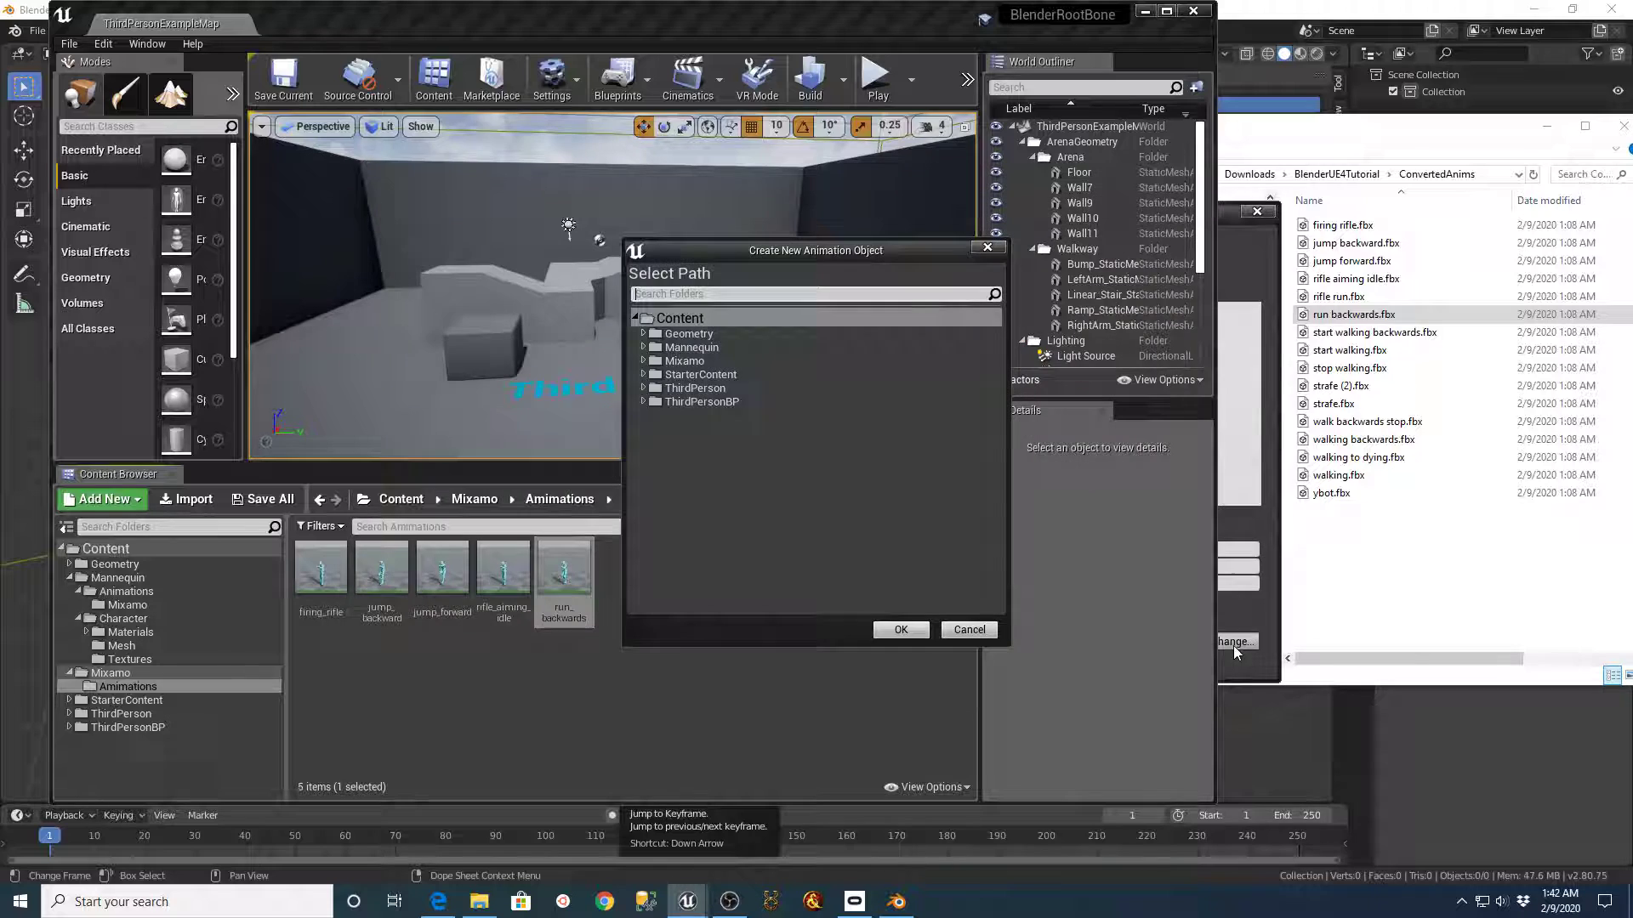
{"action": "left_click", "coordinate": [644, 348]}
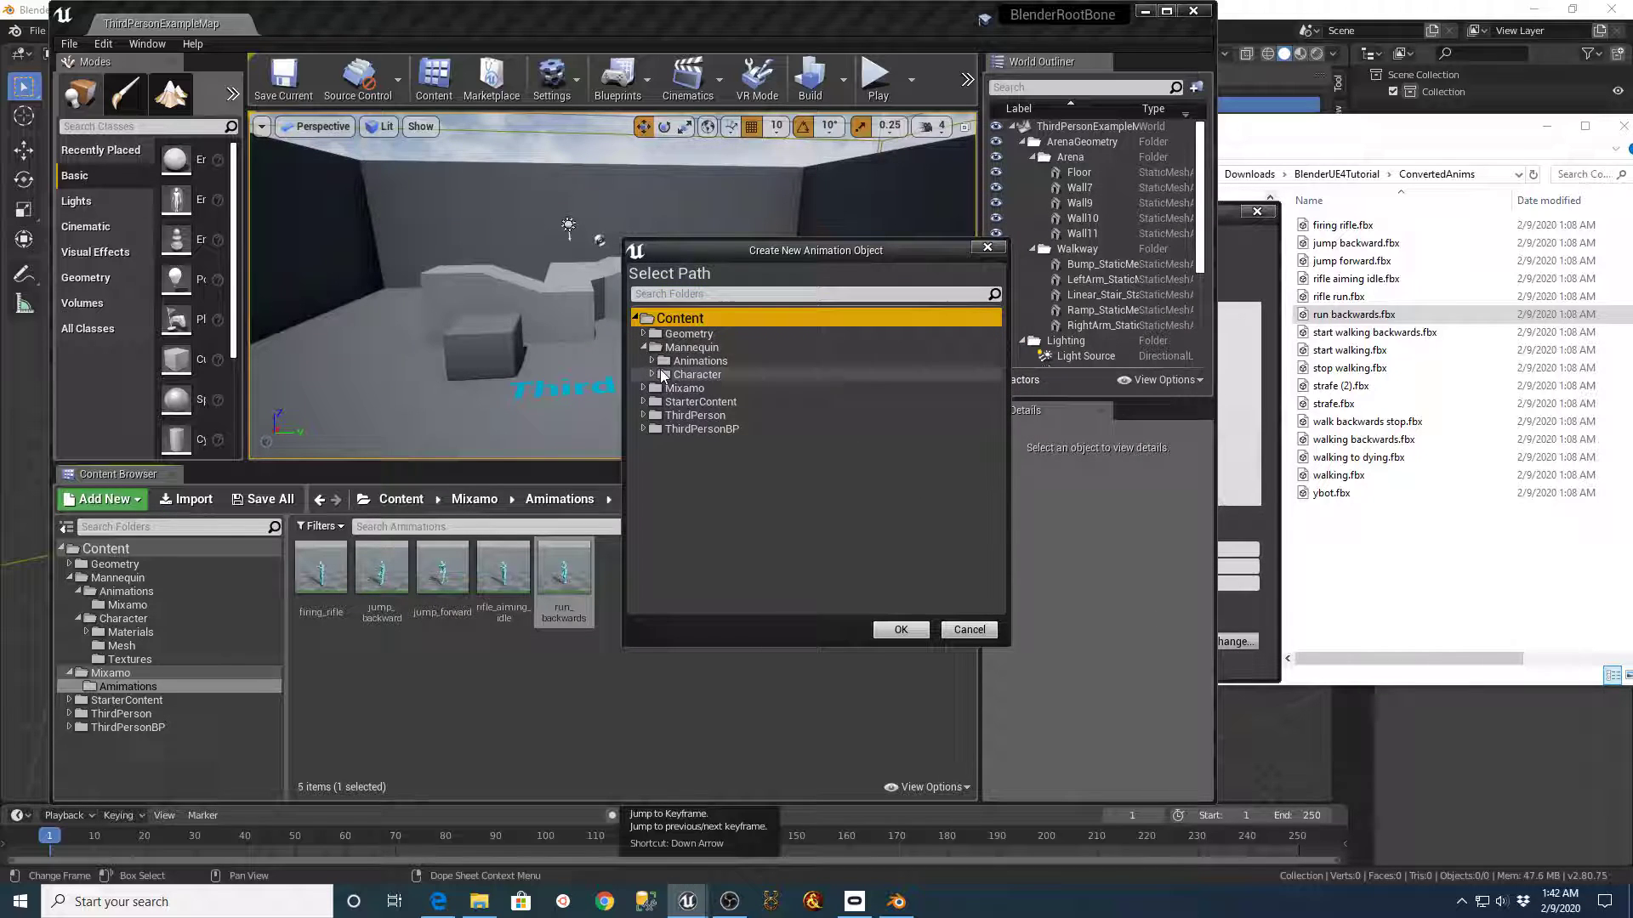
{"action": "left_click", "coordinate": [652, 362]}
{"action": "left_click", "coordinate": [699, 375]}
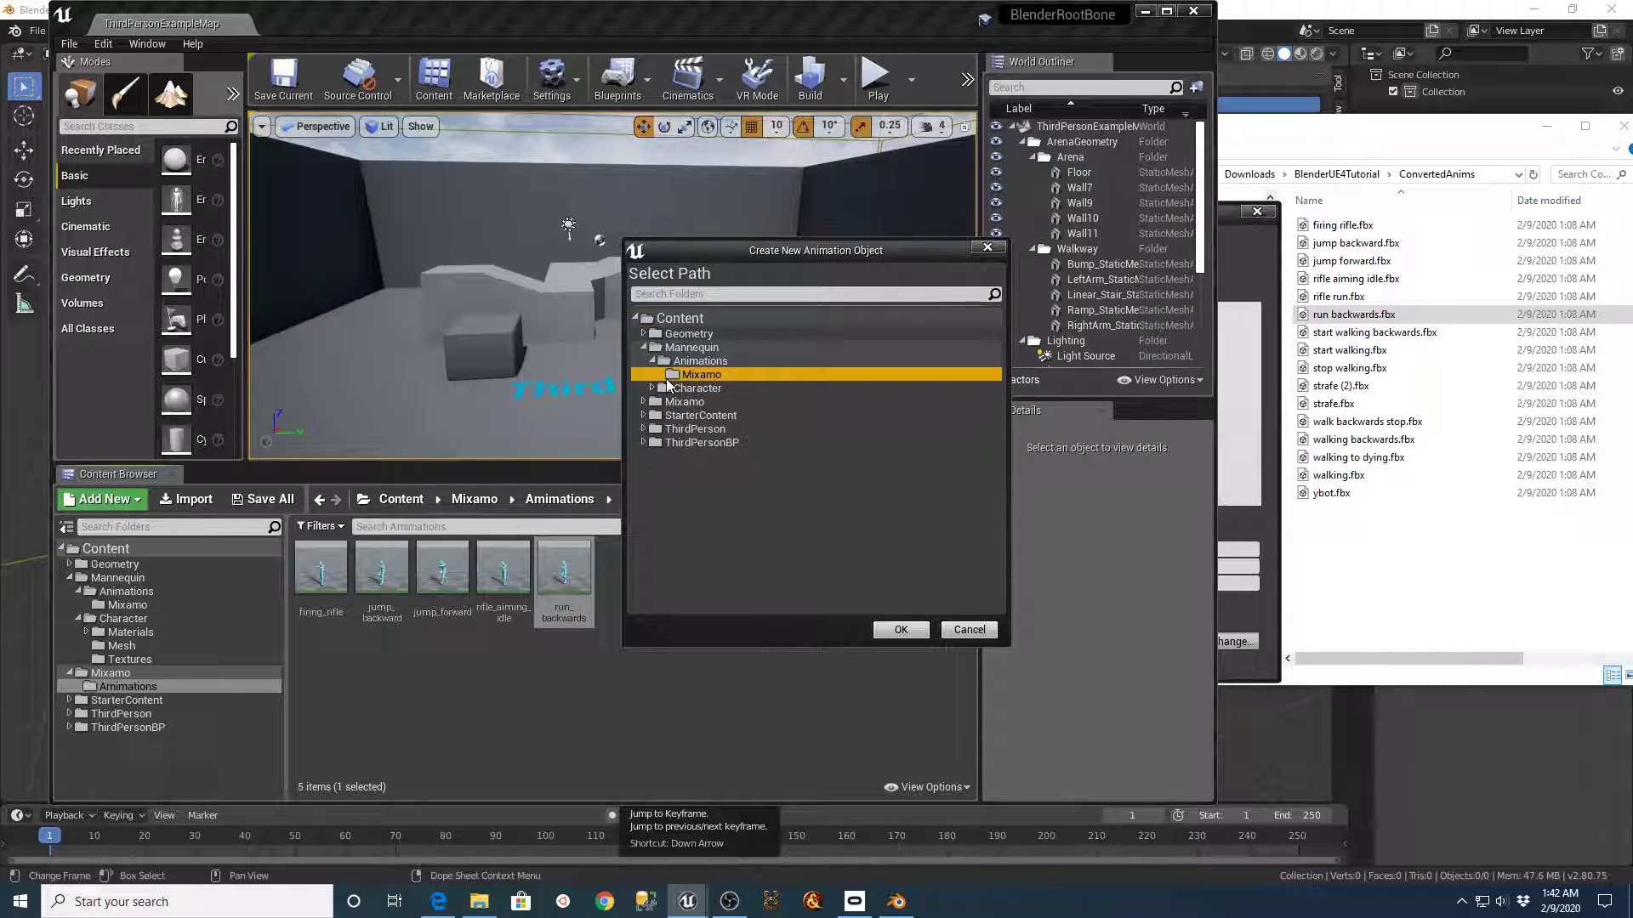
{"action": "left_click", "coordinate": [901, 630]}
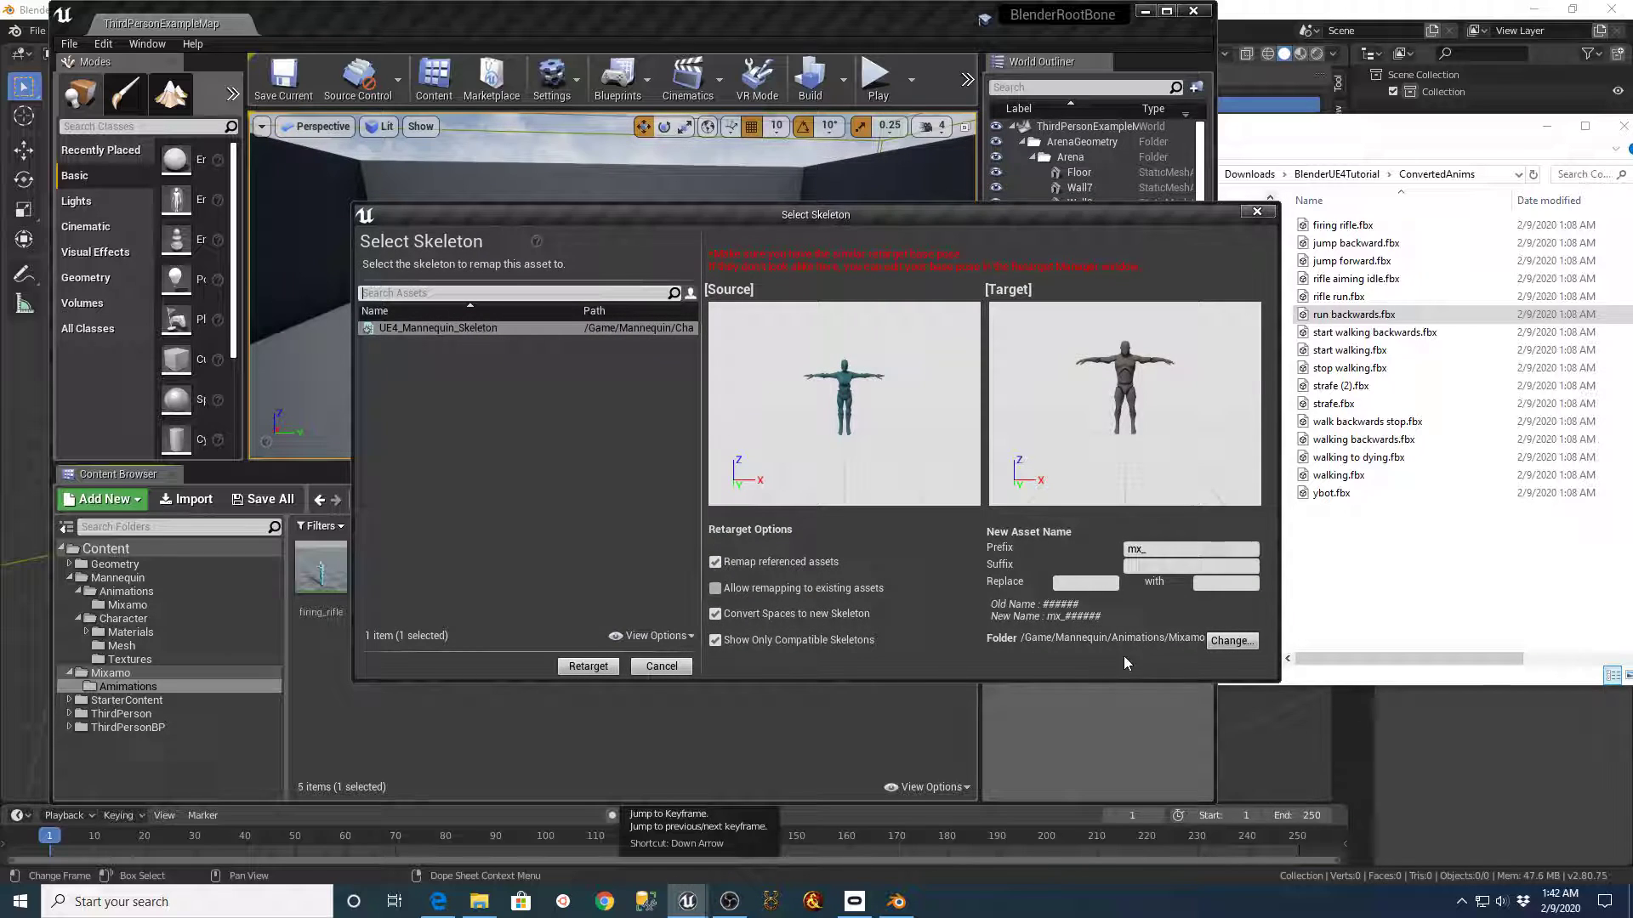
- Create mx_run_backwards, open it, and orbit the preview to watch the mannequin run backwards
{"action": "left_click", "coordinate": [602, 671]}
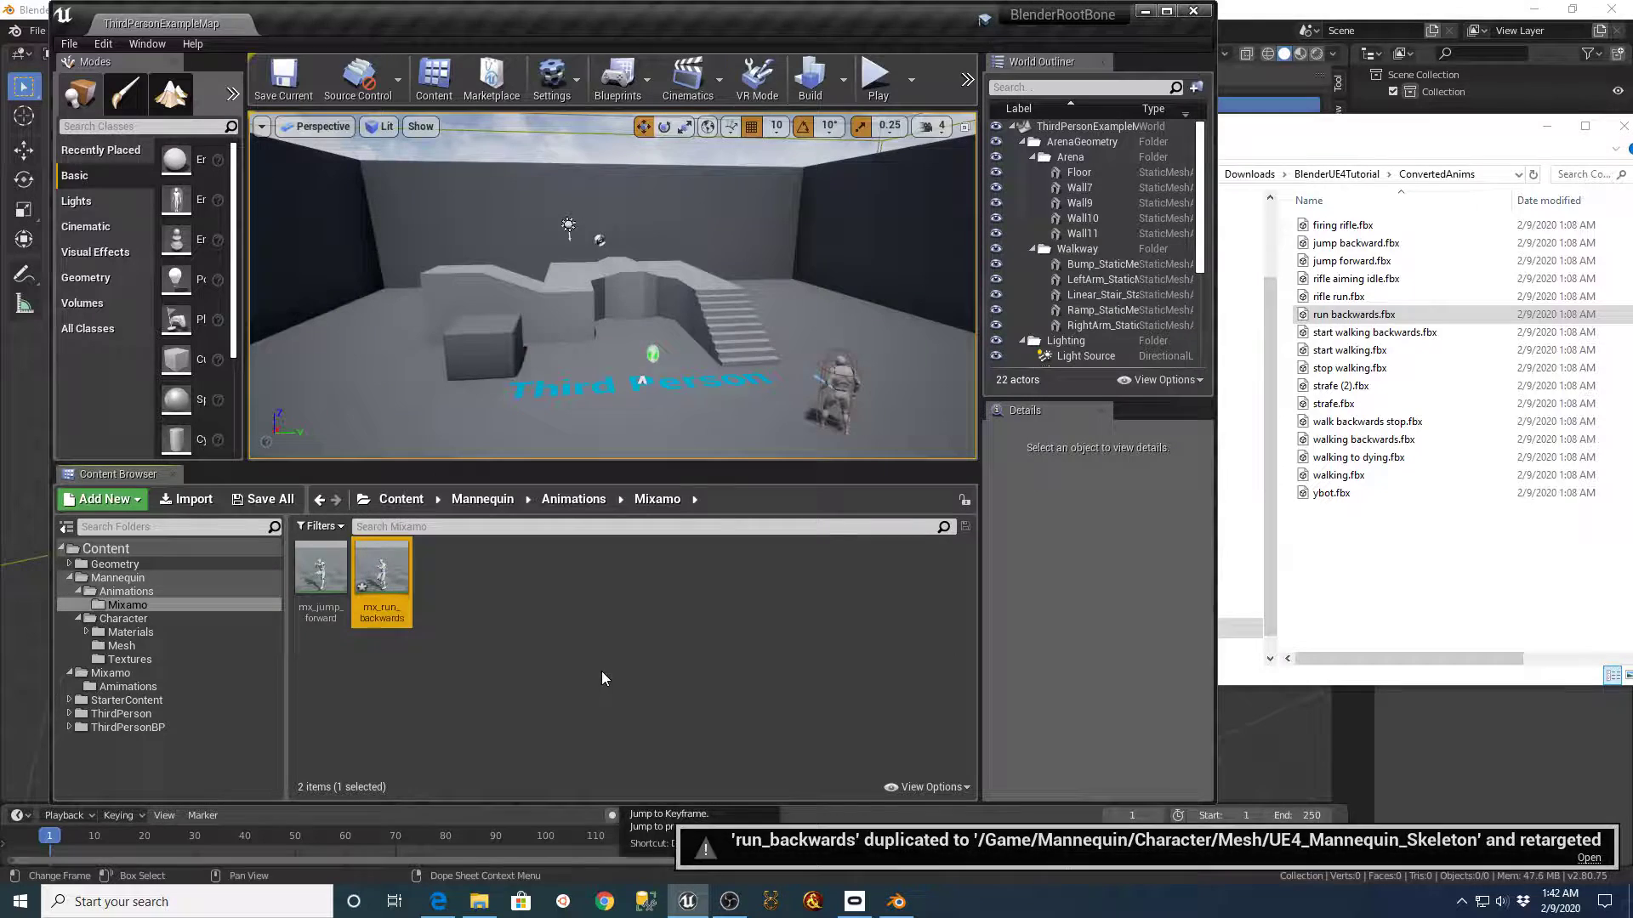
{"action": "double_click", "coordinate": [382, 579]}
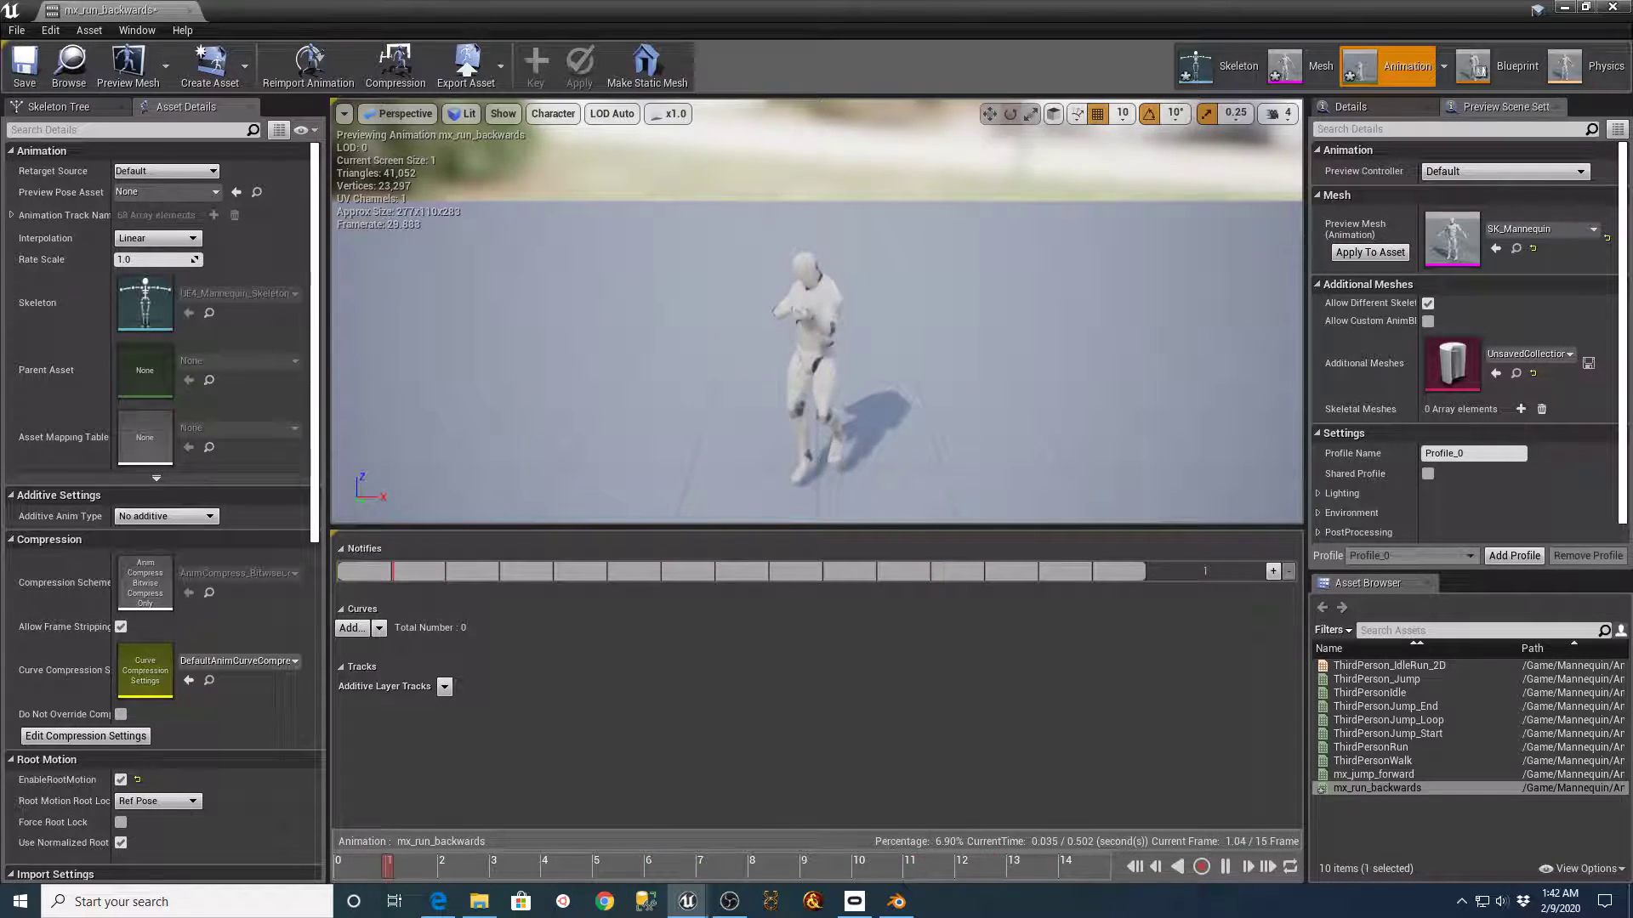
{"action": "left_click_drag", "start_coordinate": [697, 364], "coordinate": [700, 417], "text": "alt"}
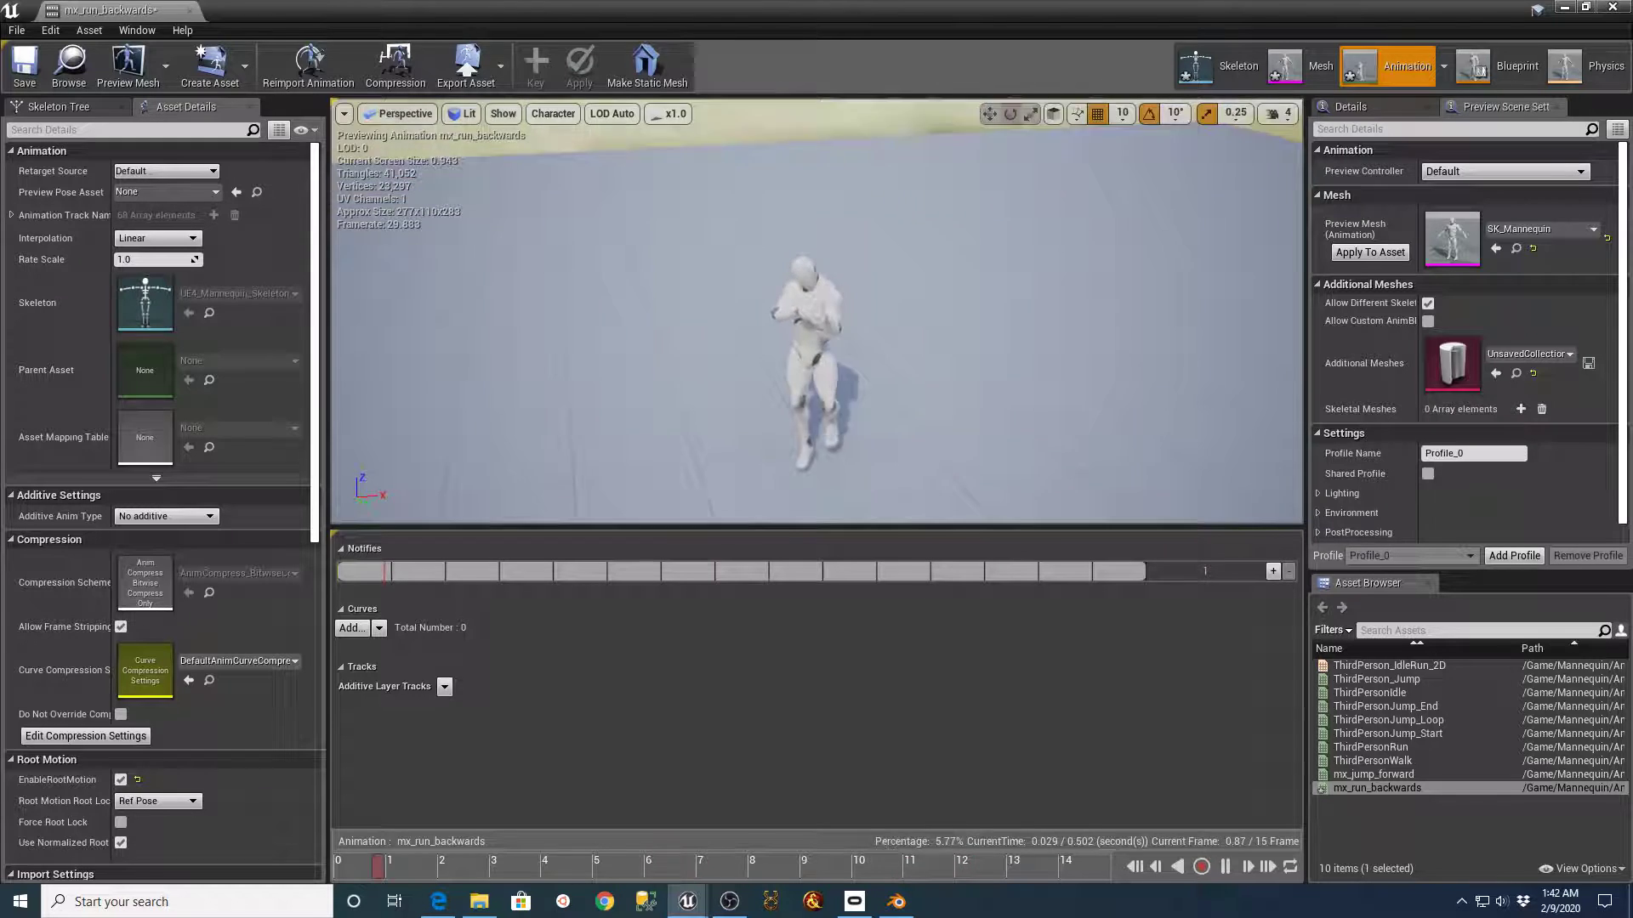
{"action": "mouse_move", "coordinate": [624, 509]}
{"action": "left_mouse_down", "text": "alt"}
{"action": "mouse_move", "coordinate": [625, 440]}
{"action": "mouse_move", "coordinate": [625, 509]}
{"action": "left_mouse_up", "text": "alt"}
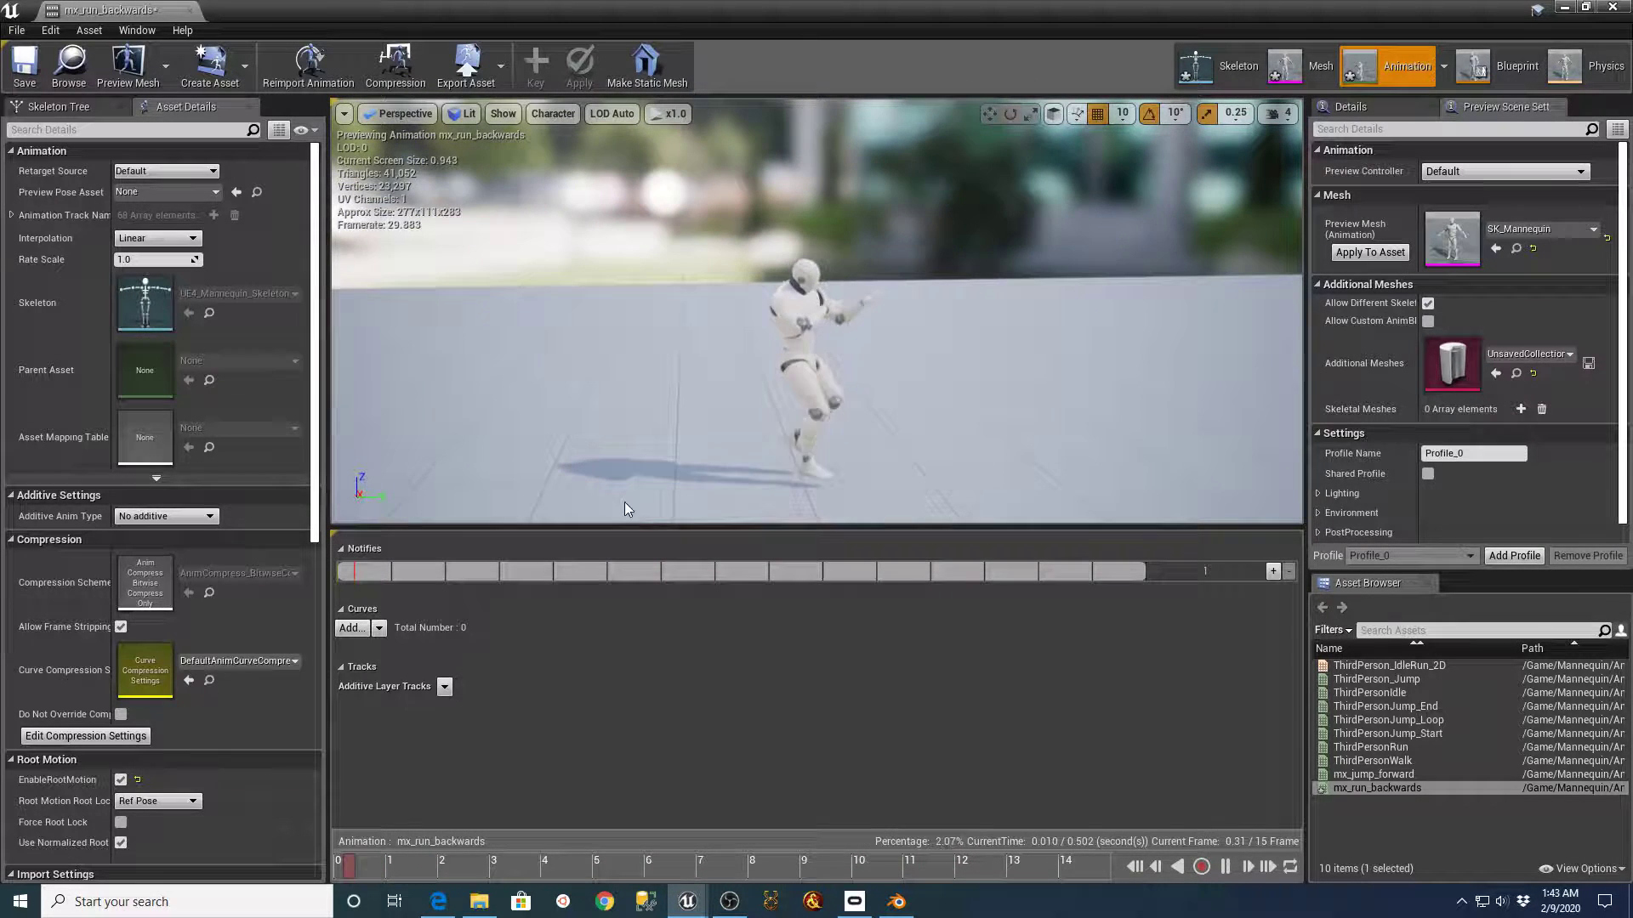